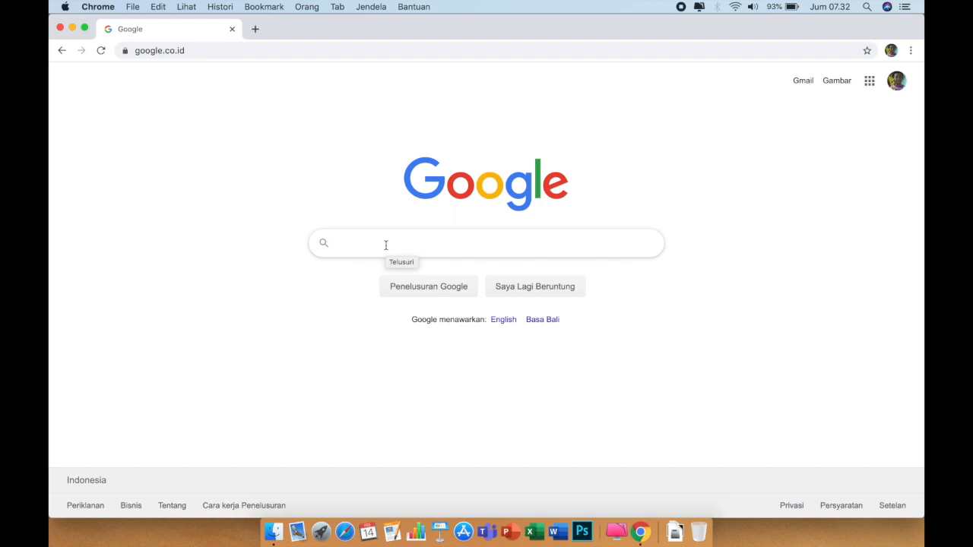
Search Google for 'socrative' and open the 'Socrative: Home' result
{"action": "scroll", "coordinate": [386, 245], "scroll_direction": "up", "scroll_amount": 5}
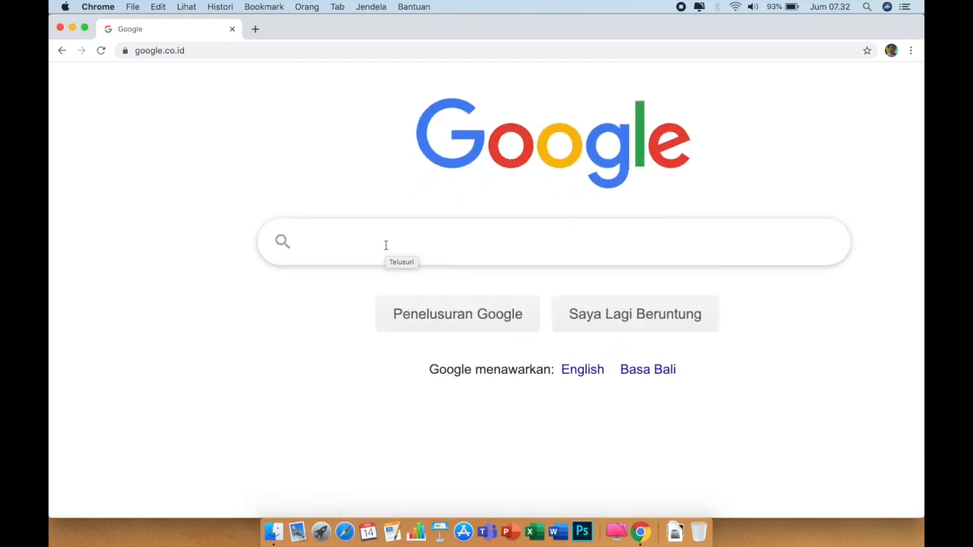
{"action": "type", "text": "so"}
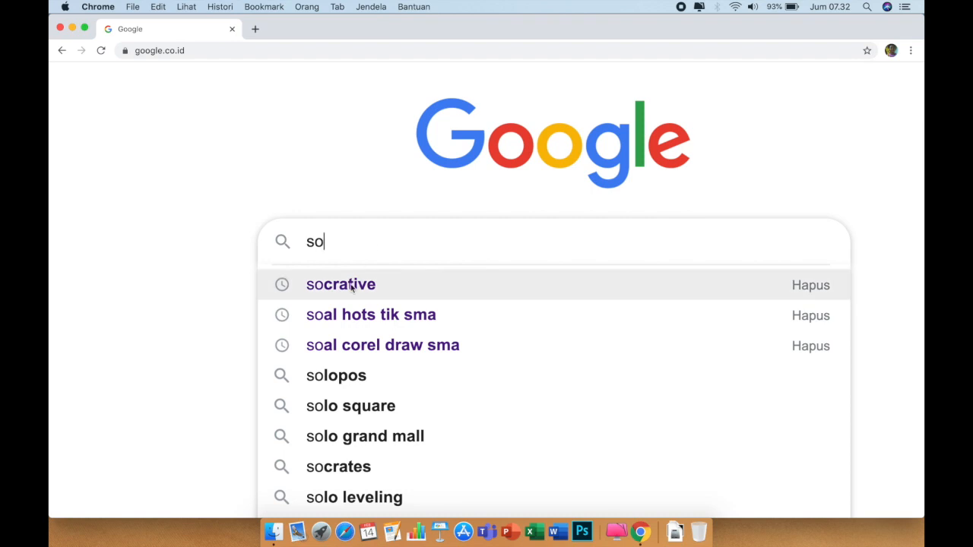
{"action": "left_click", "coordinate": [349, 289]}
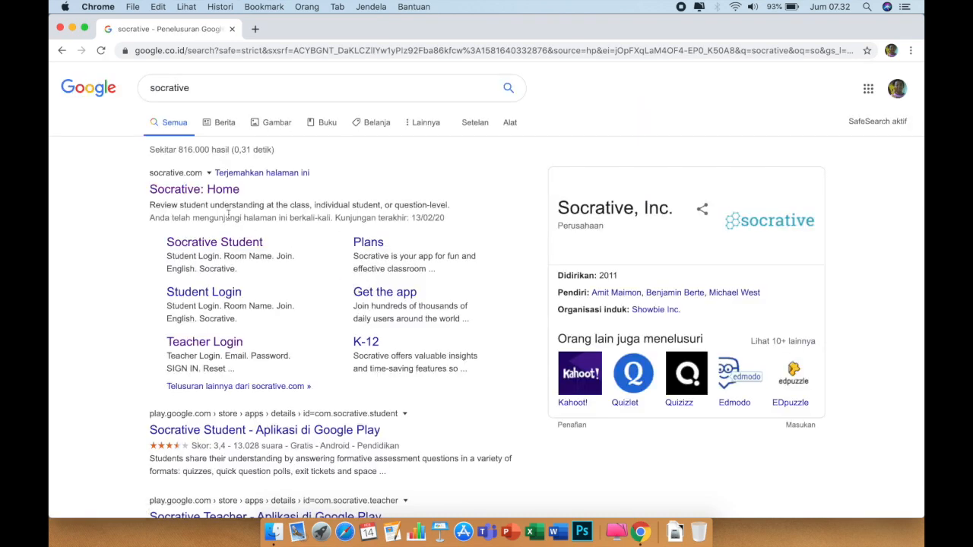
{"action": "left_click", "coordinate": [194, 190]}
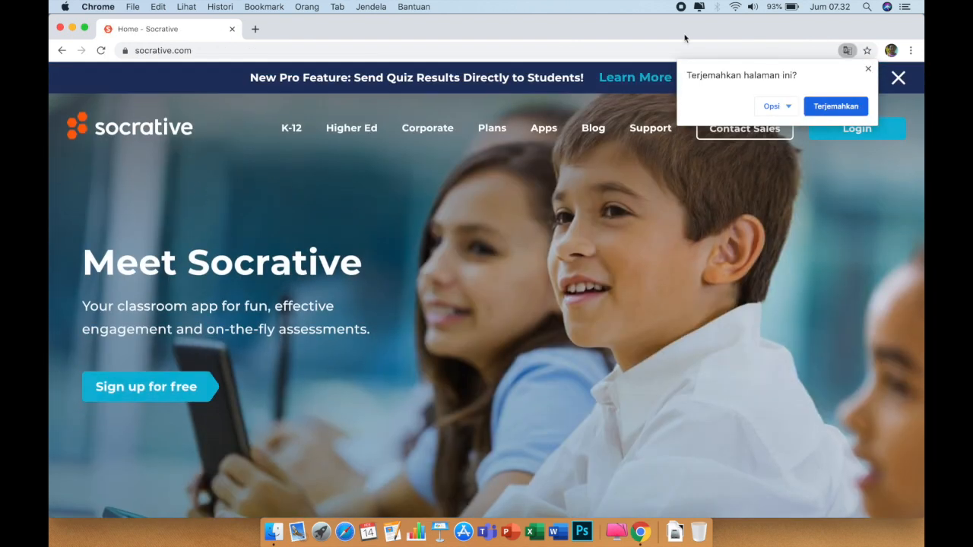
Dismiss the translate offer and go to Teacher Login using Sign in with Google
{"action": "left_click", "coordinate": [868, 69]}
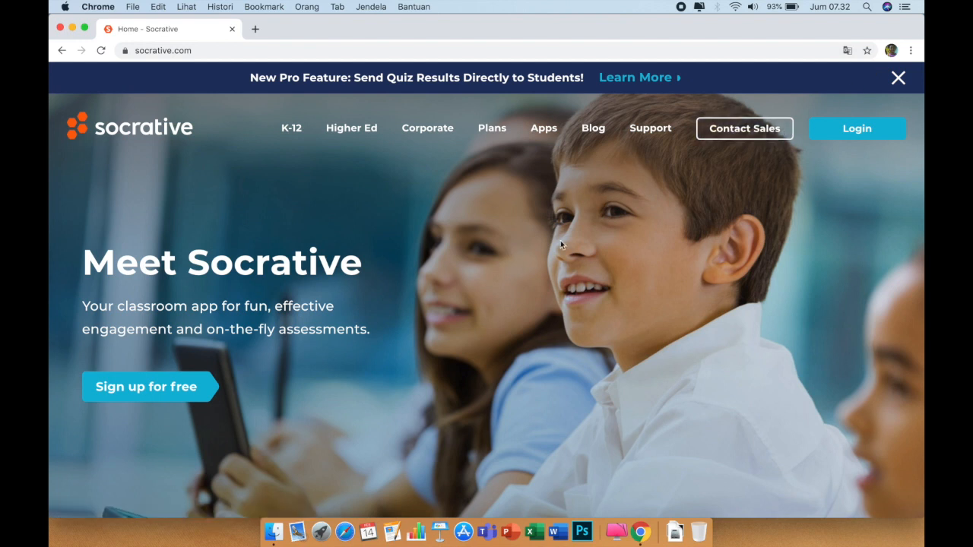
{"action": "left_click", "coordinate": [861, 134]}
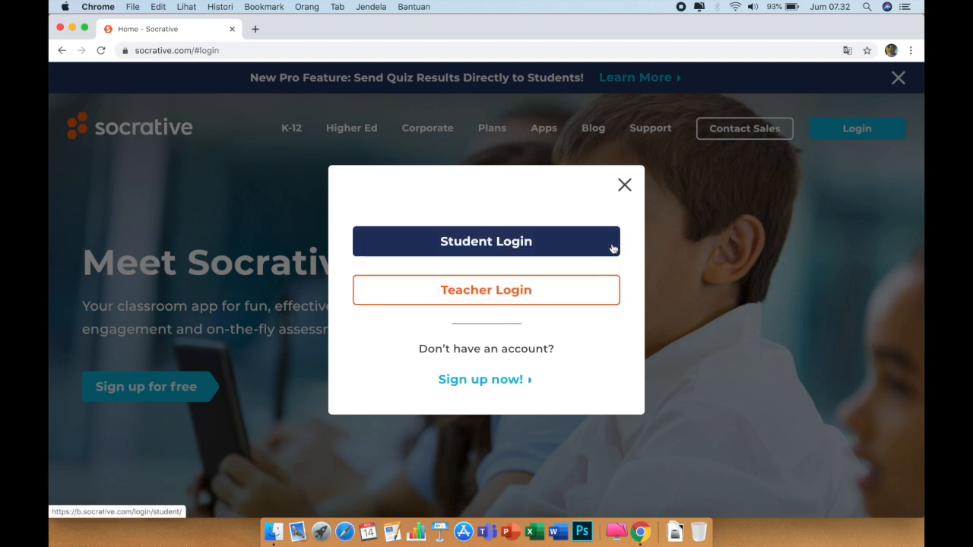
{"action": "left_click", "coordinate": [560, 291]}
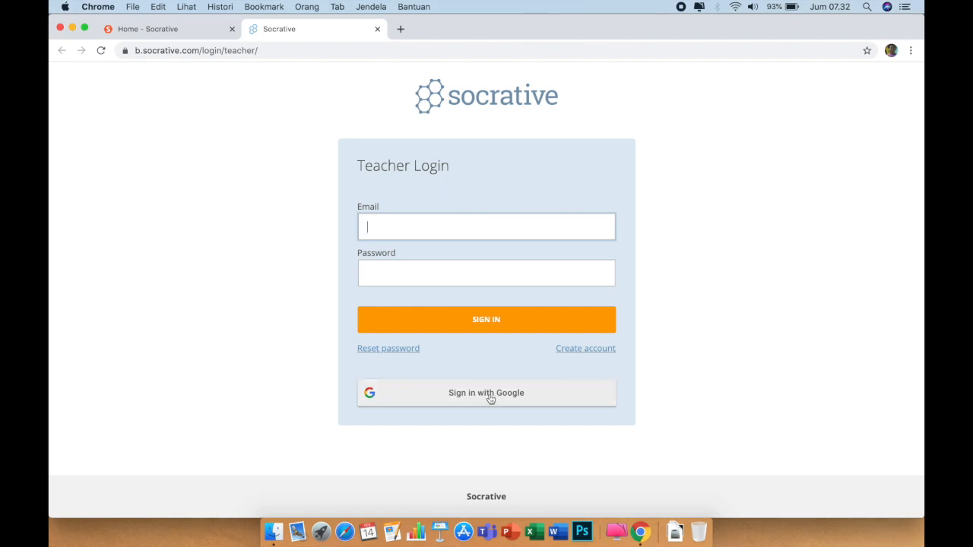
{"action": "left_click", "coordinate": [491, 399]}
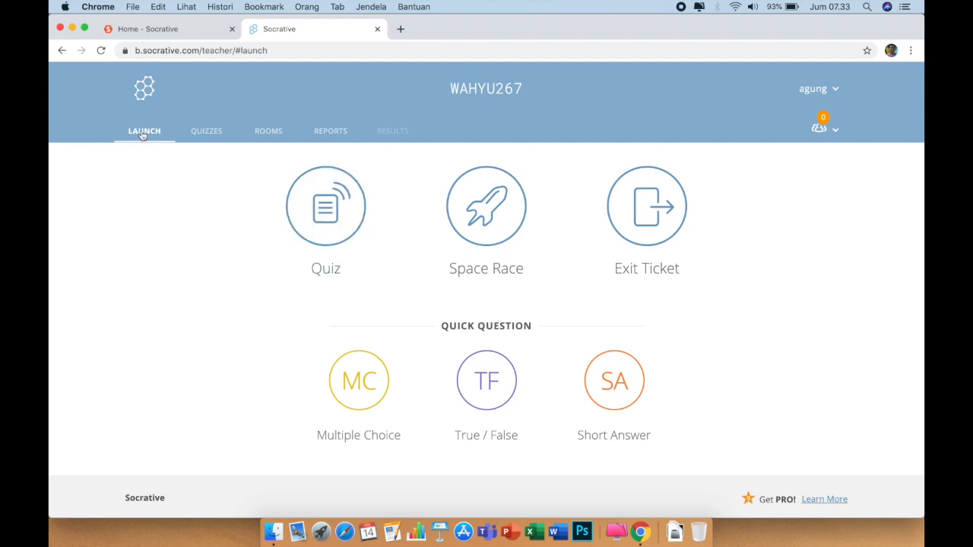
From the Quizzes list, create a new quiz via ADD QUIZ > Create New
{"action": "left_click", "coordinate": [216, 137]}
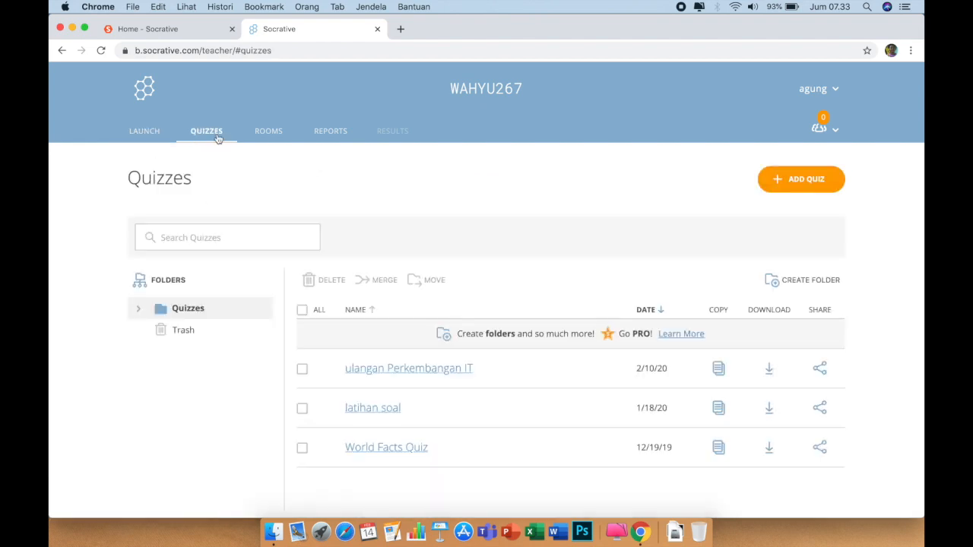
{"action": "left_click", "coordinate": [275, 135]}
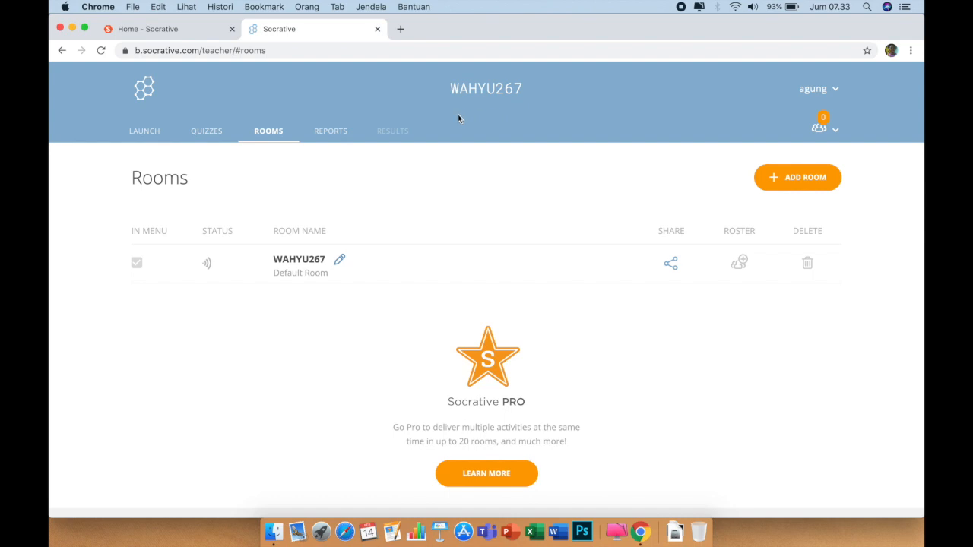
{"action": "left_click", "coordinate": [203, 133]}
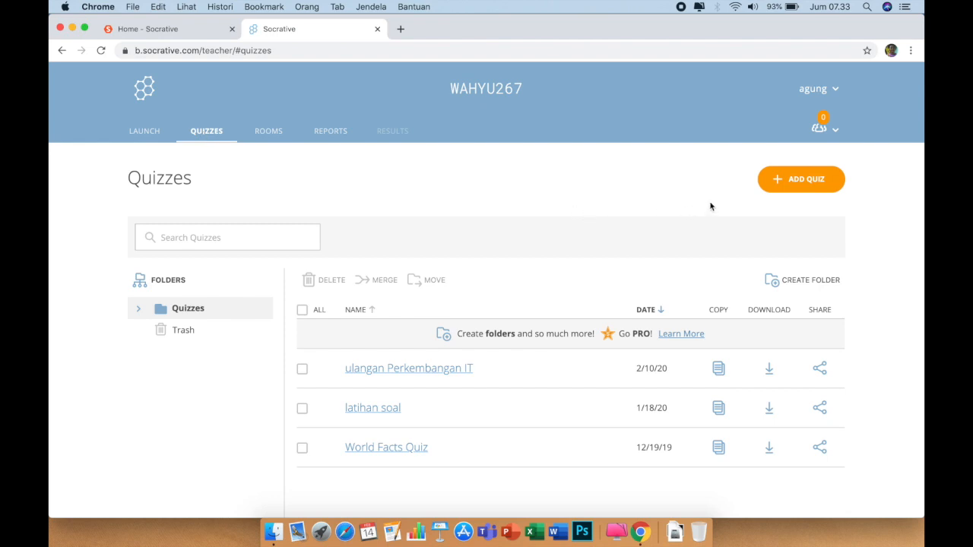
{"action": "left_click", "coordinate": [817, 186]}
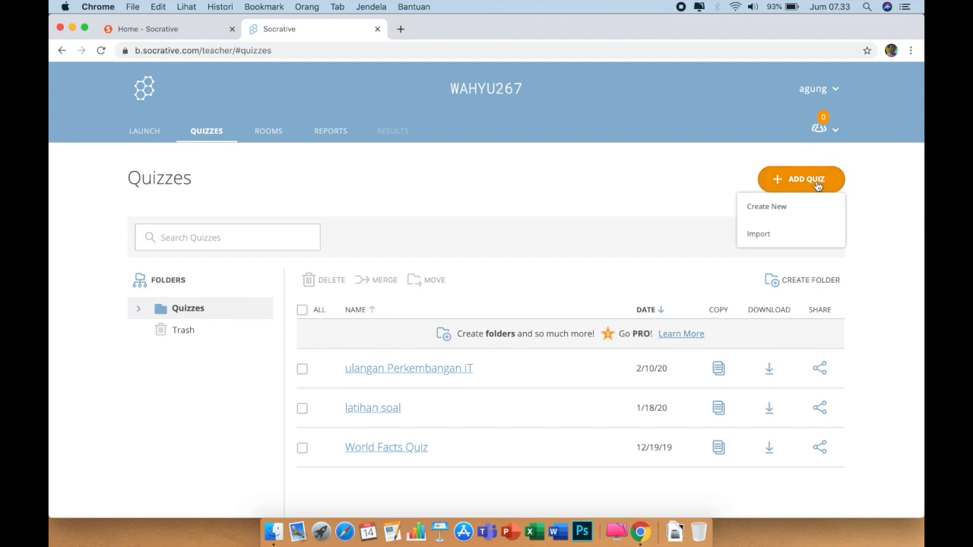
{"action": "left_click", "coordinate": [779, 207]}
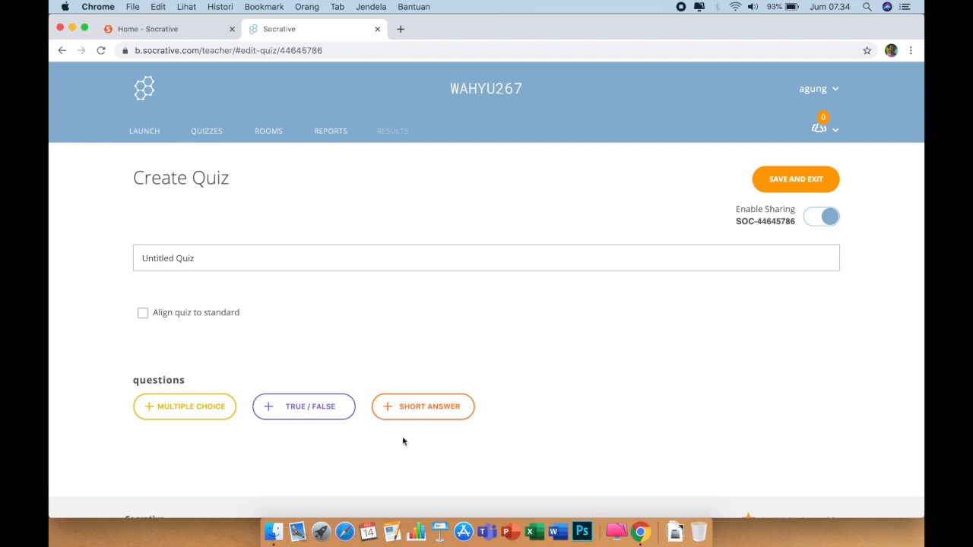
Add a multiple-choice question reading 'Presiden Ri Ke 7 adalah .....'
{"action": "left_click", "coordinate": [189, 409]}
{"action": "scroll", "coordinate": [310, 344], "scroll_direction": "down", "scroll_amount": 3}
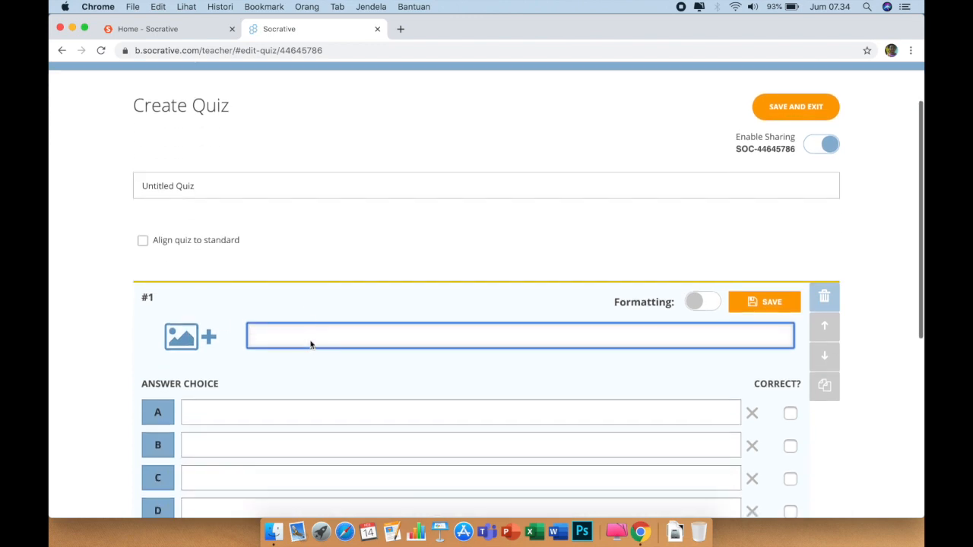
{"action": "scroll", "coordinate": [310, 345], "scroll_direction": "down", "scroll_amount": 1}
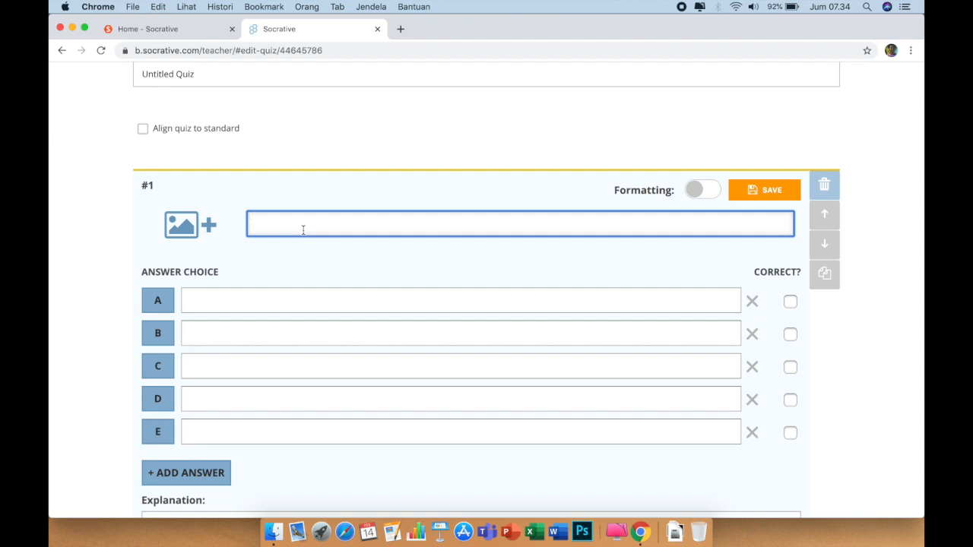
{"action": "type", "text": "Presiden RiKe 7 adalah ....."}
Enter answers A–E: Joko widodo, Susilo Bambang Yudoyono, Megawati, Bj Habibie, Soeharto
{"action": "left_click", "coordinate": [244, 305]}
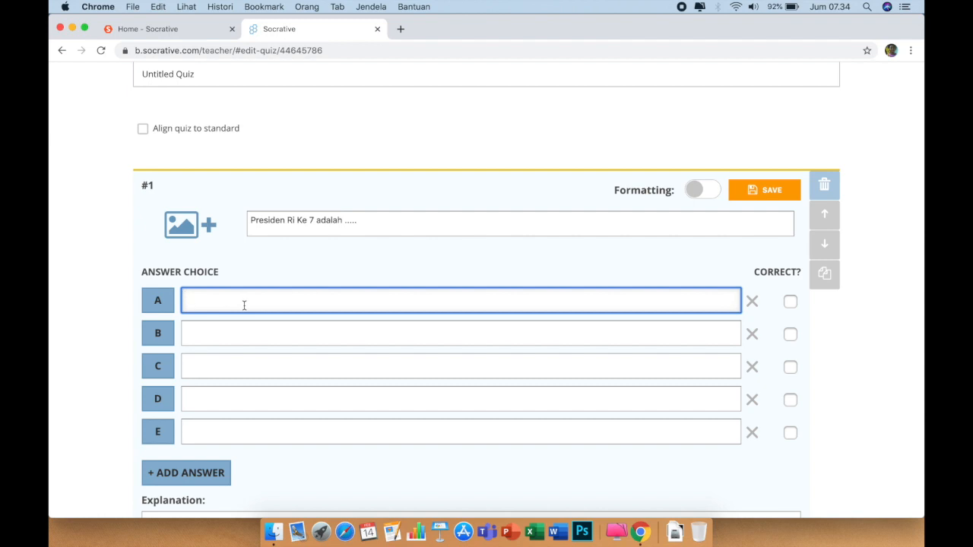
{"action": "type", "text": "Joko widodo"}
{"action": "left_click", "coordinate": [233, 335]}
{"action": "type", "text": "Su"}
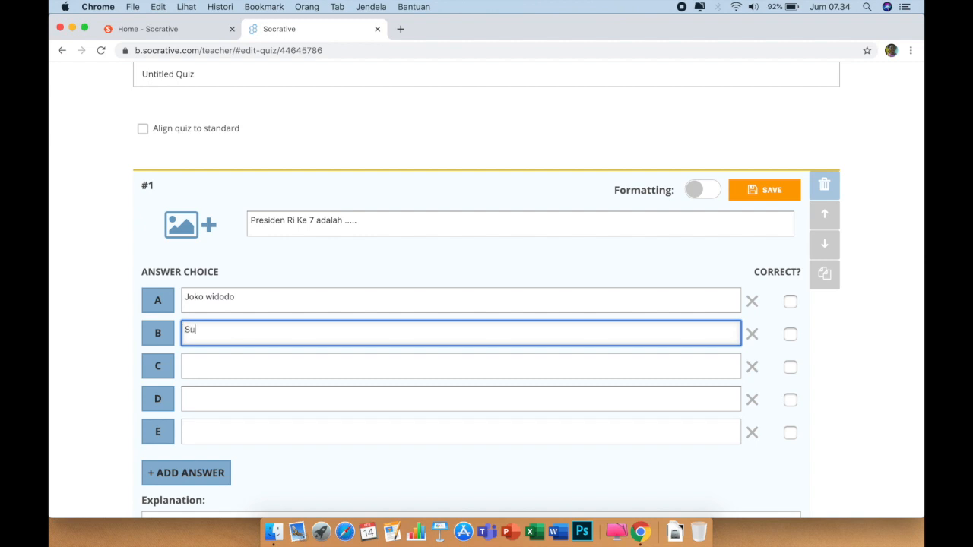
{"action": "type", "text": "silo Bambang Yudoyono"}
{"action": "left_click", "coordinate": [211, 366]}
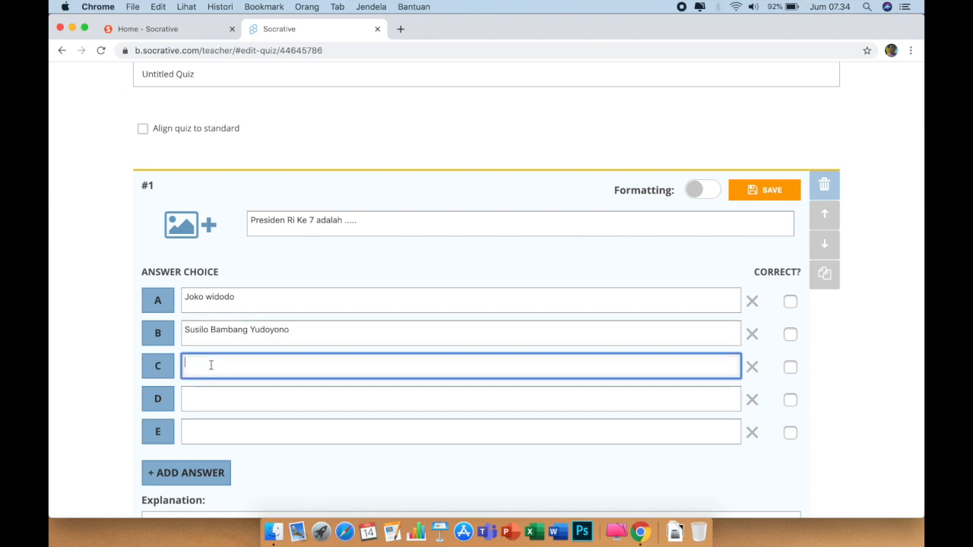
{"action": "type", "text": "Megawati"}
{"action": "left_click", "coordinate": [219, 399]}
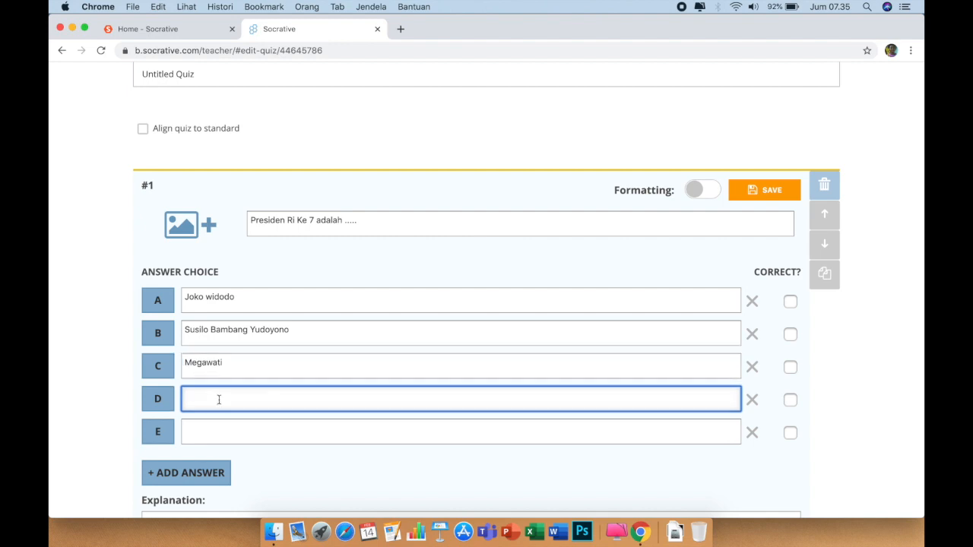
{"action": "type", "text": "Bj Habibie"}
{"action": "left_click", "coordinate": [208, 434]}
{"action": "type", "text": "S"}
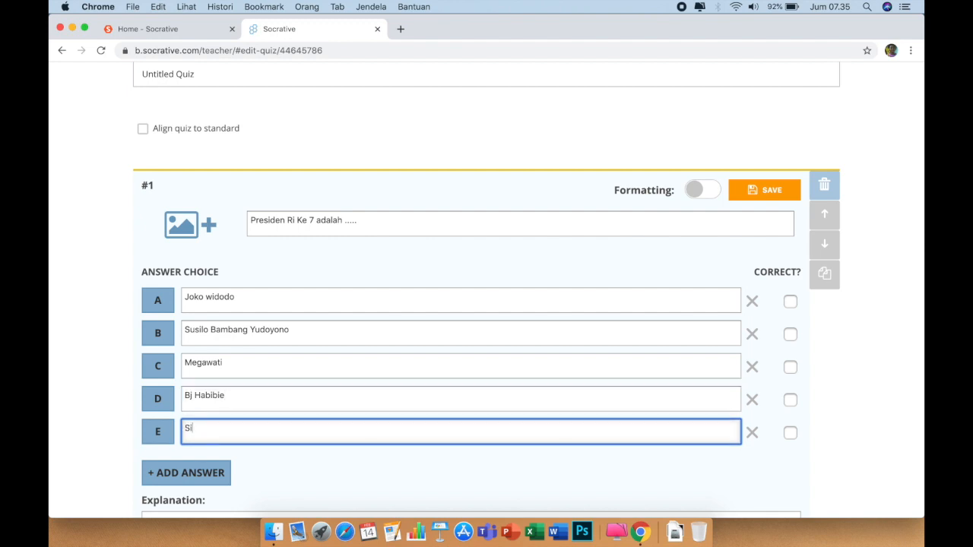
{"action": "type", "text": "oeharto"}
Mark answer A, Joko widodo, as the correct answer
{"action": "left_click", "coordinate": [790, 302]}
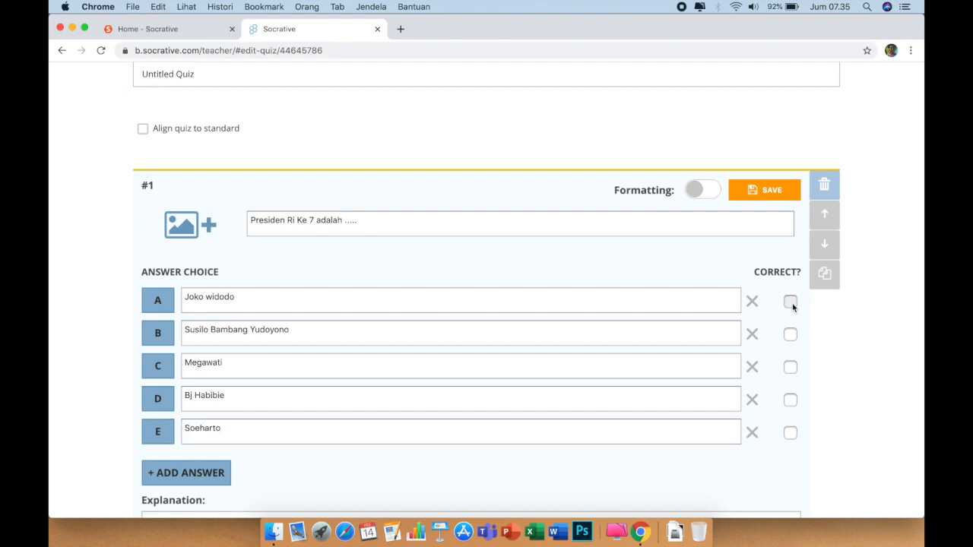
{"action": "scroll", "coordinate": [637, 281], "scroll_direction": "down", "scroll_amount": 2}
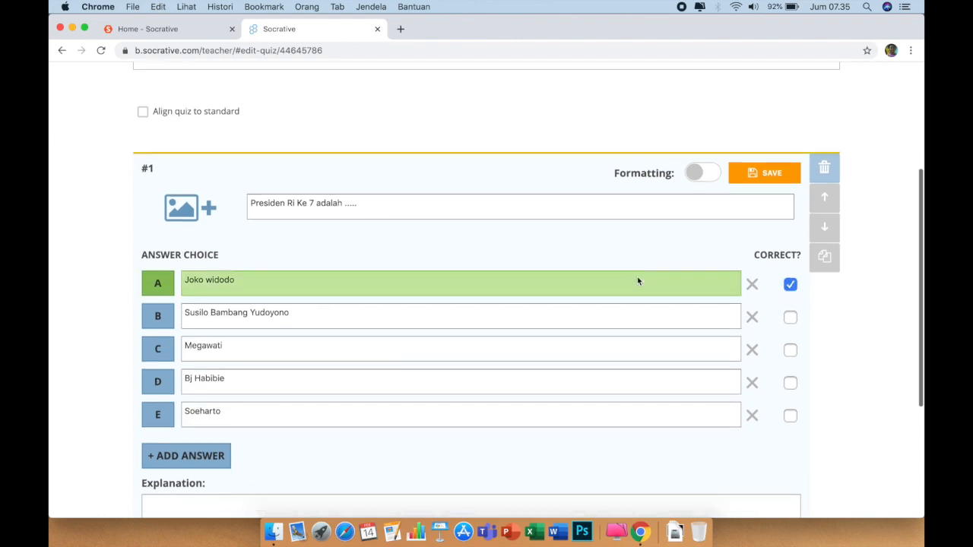
{"action": "right_click", "coordinate": [637, 275]}
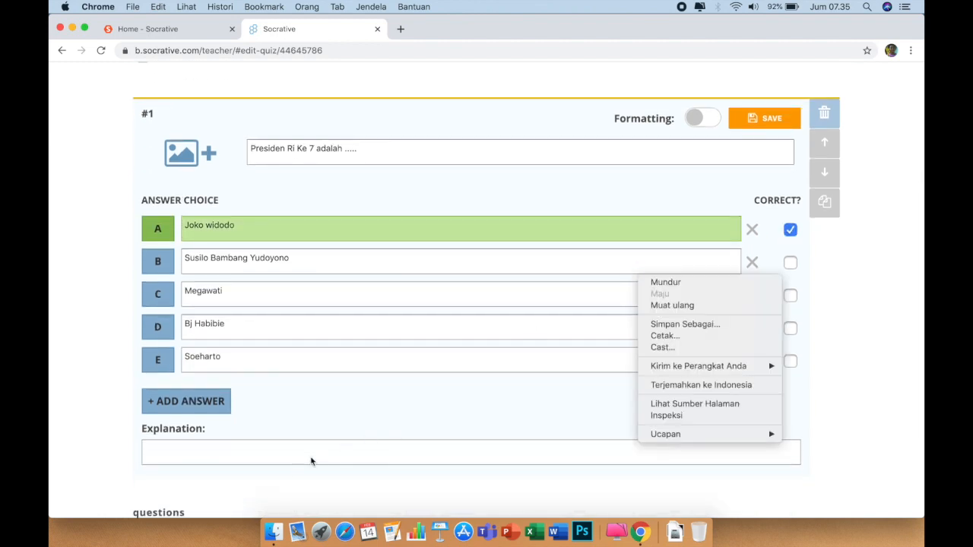
{"action": "left_click", "coordinate": [347, 415]}
{"action": "scroll", "coordinate": [347, 415], "scroll_direction": "down", "scroll_amount": 4}
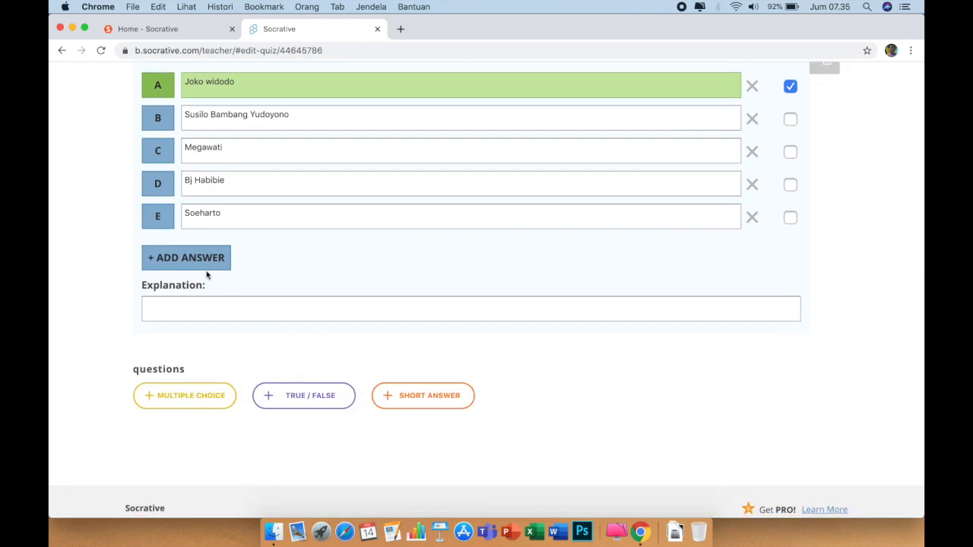
Create true/false question #2 'Ibukota Indonesia adalah semarang' with False as correct
{"action": "left_click", "coordinate": [302, 396]}
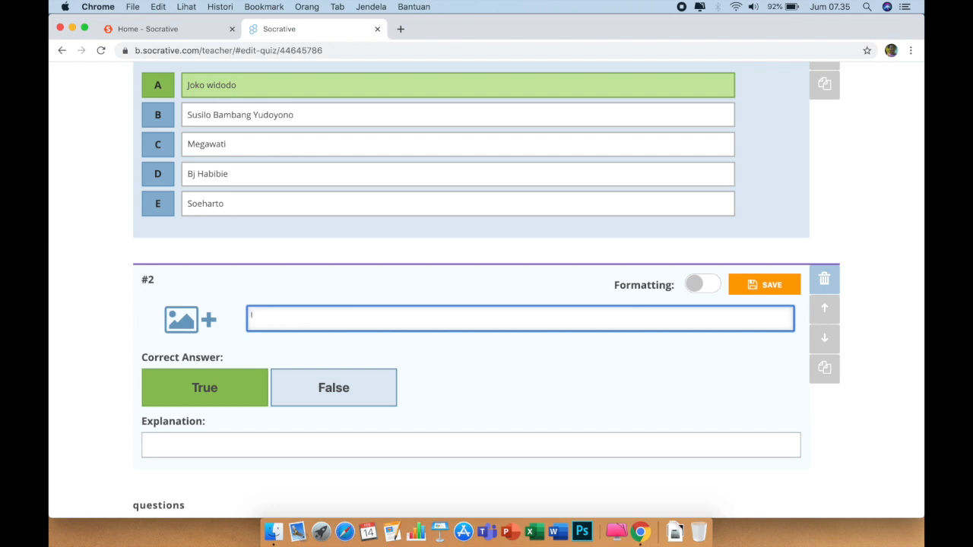
{"action": "type", "text": "bukota Indonn"}
{"action": "type", "text": "sia a"}
{"action": "key", "text": "BackSpace"}
{"action": "type", "text": "a Indonesia adalah sem"}
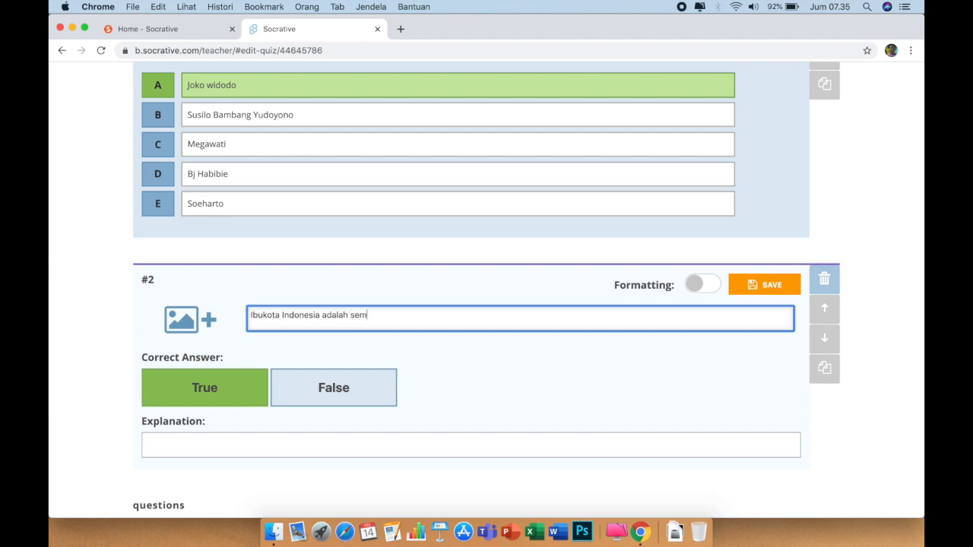
{"action": "type", "text": "arang"}
{"action": "left_click", "coordinate": [280, 395]}
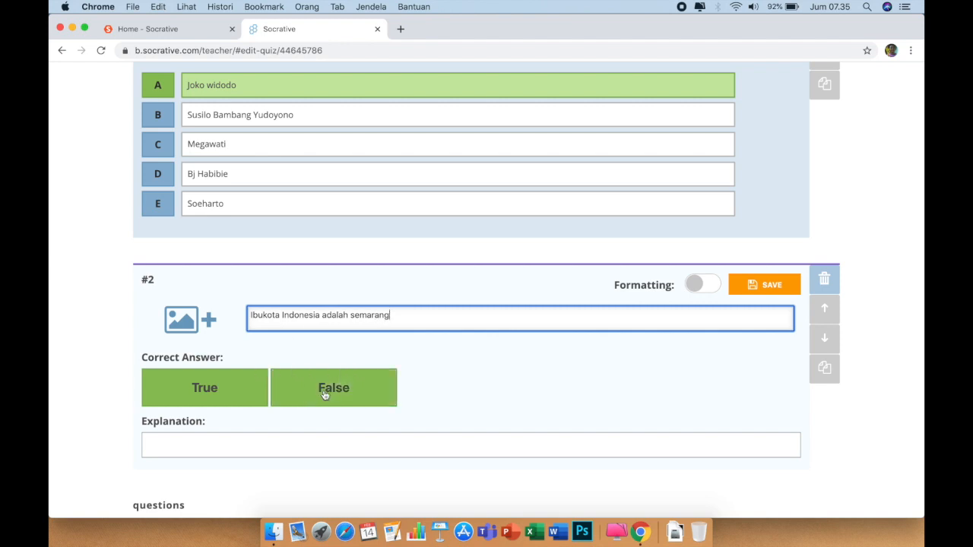
{"action": "left_click", "coordinate": [324, 394]}
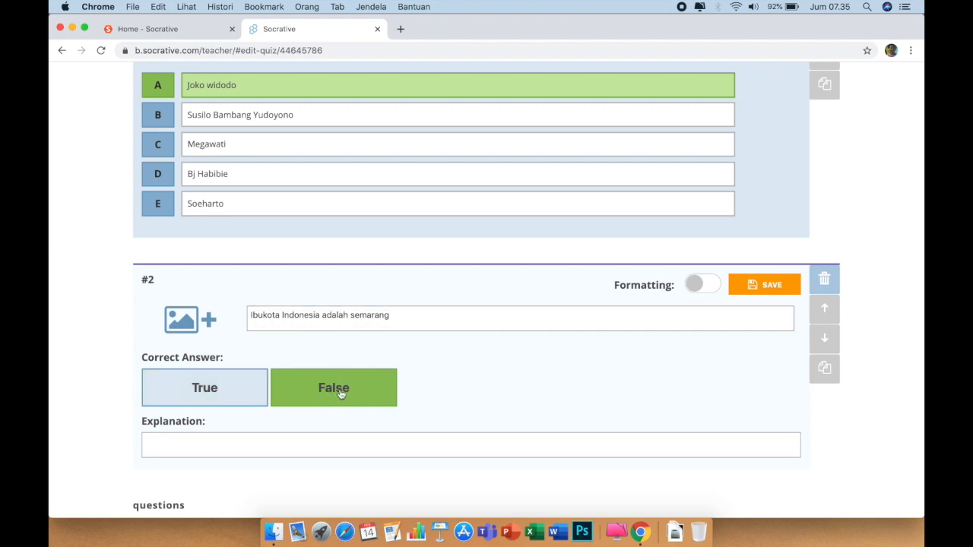
{"action": "scroll", "coordinate": [448, 385], "scroll_direction": "down", "scroll_amount": 3}
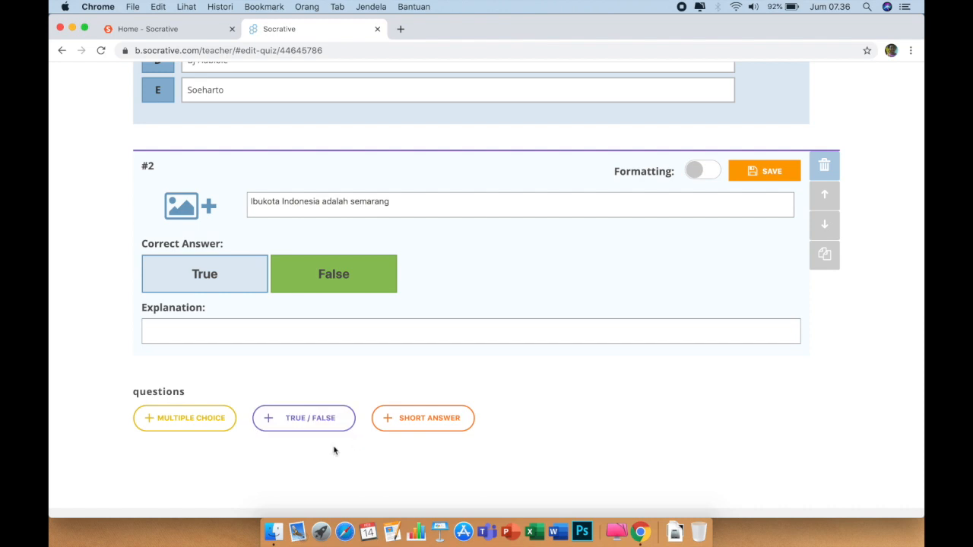
Add short-answer question #3 '30 : 5 =' with 6 as its correct answer
{"action": "left_click", "coordinate": [427, 420]}
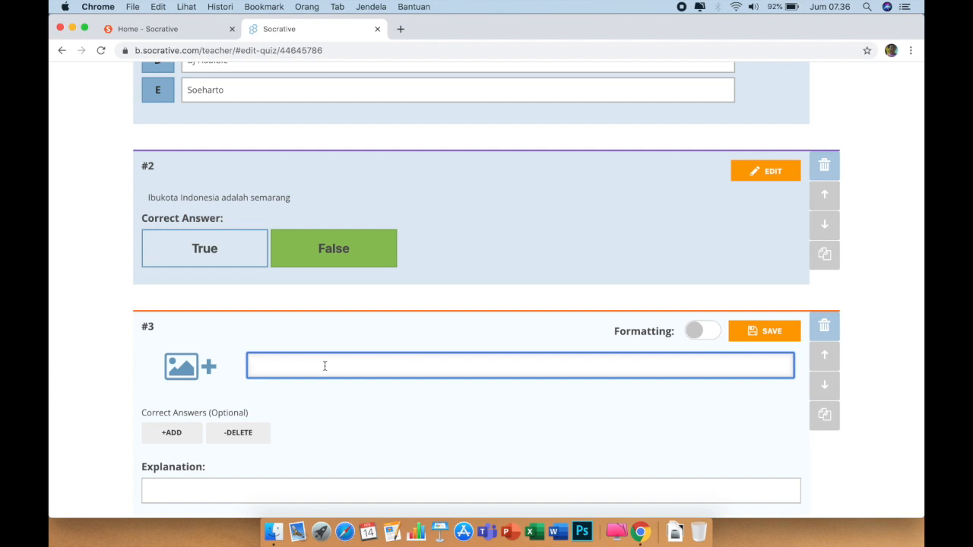
{"action": "type", "text": "30 : 5 ="}
{"action": "left_click", "coordinate": [207, 491]}
{"action": "scroll", "coordinate": [342, 426], "scroll_direction": "down", "scroll_amount": 3}
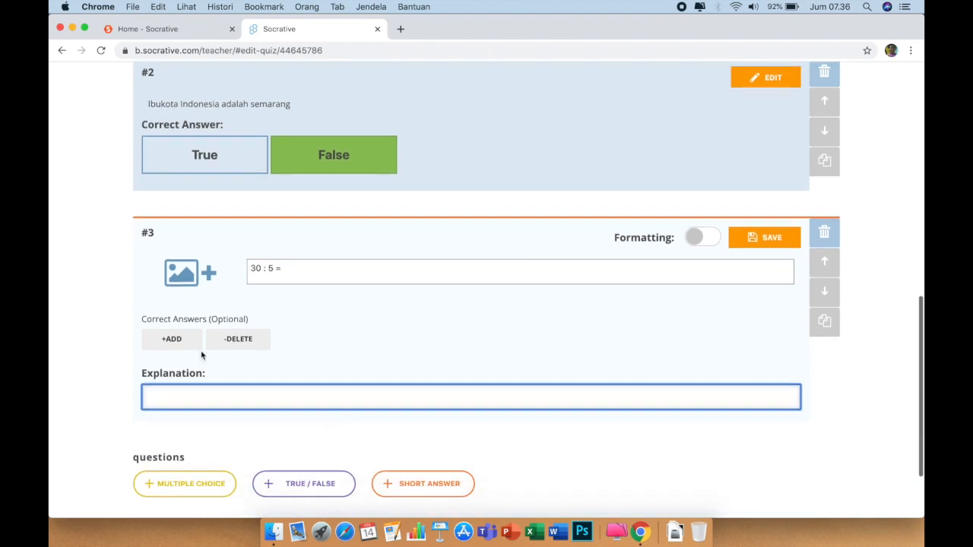
{"action": "left_click", "coordinate": [171, 340]}
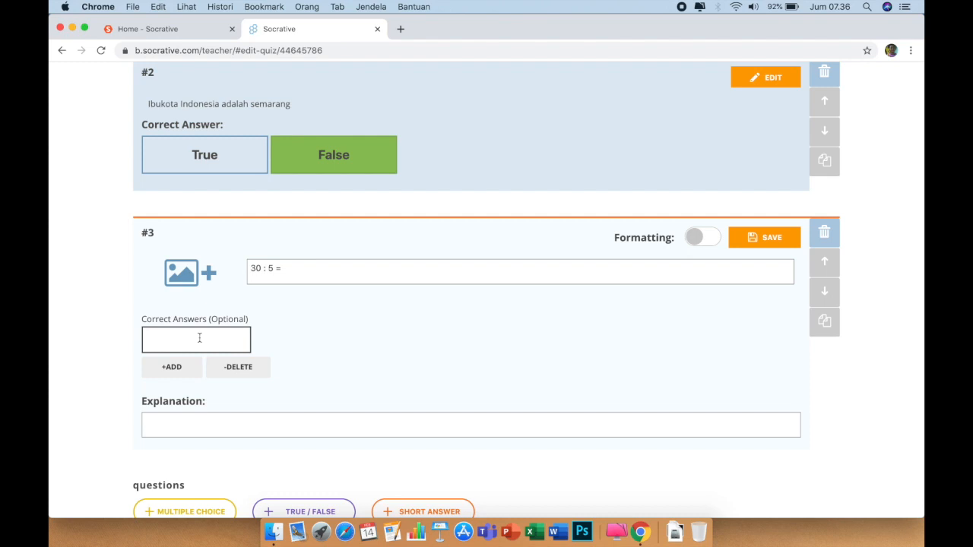
{"action": "type", "text": "6"}
{"action": "scroll", "coordinate": [360, 351], "scroll_direction": "down", "scroll_amount": 1}
{"action": "scroll", "coordinate": [360, 351], "scroll_direction": "down", "scroll_amount": 1}
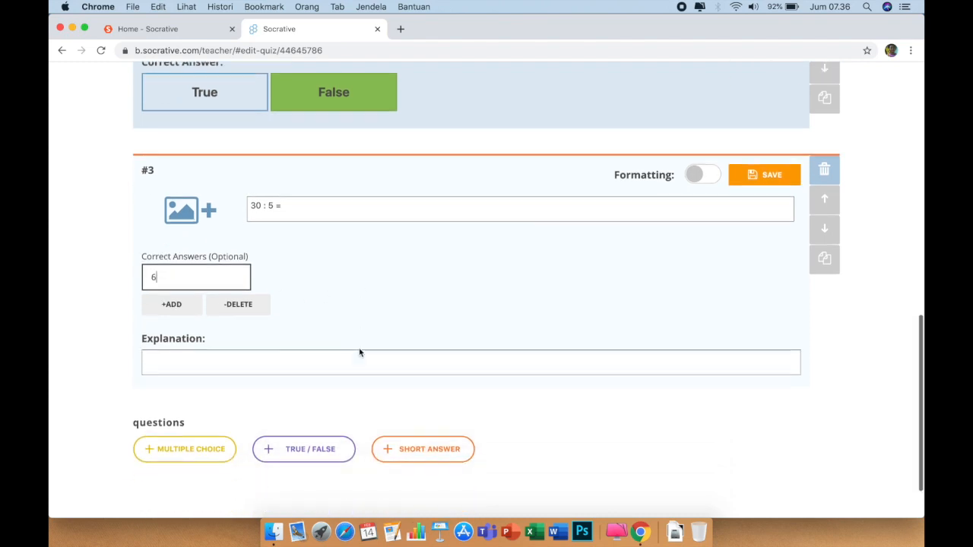
Add short-answer question #4 'Ibukota propinsi jawa tengah adalah ....' accepting SEMARANG, semarang, Semarang
{"action": "left_click", "coordinate": [423, 451]}
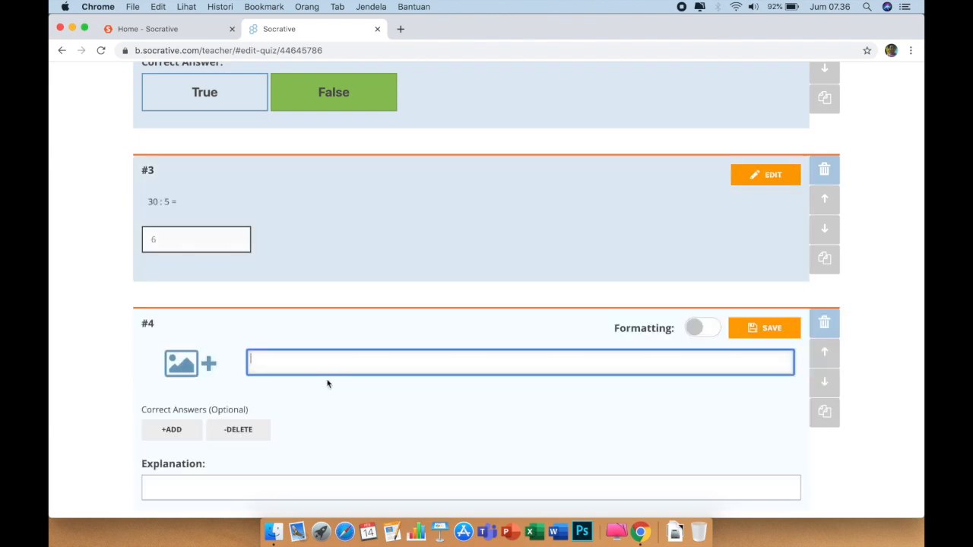
{"action": "type", "text": "Ibukota propinsi jawa tengah ada"}
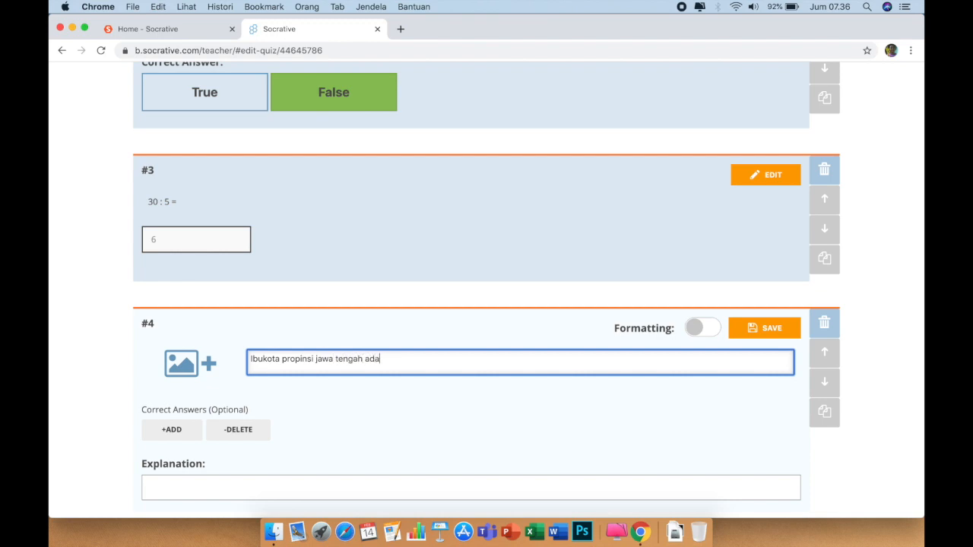
{"action": "type", "text": "lah ...."}
{"action": "left_click", "coordinate": [173, 430]}
{"action": "left_click", "coordinate": [193, 431]}
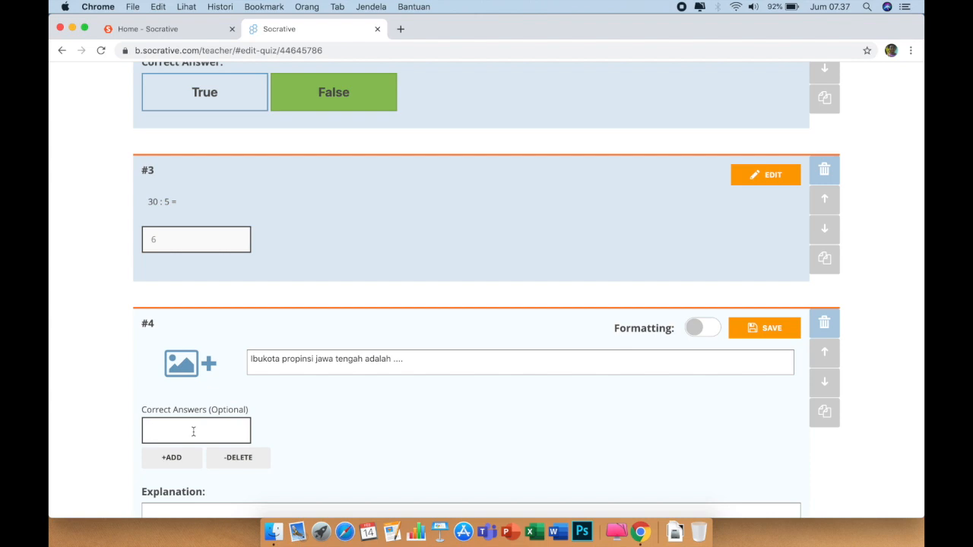
{"action": "type", "text": "SEMARANG"}
{"action": "left_click", "coordinate": [182, 457]}
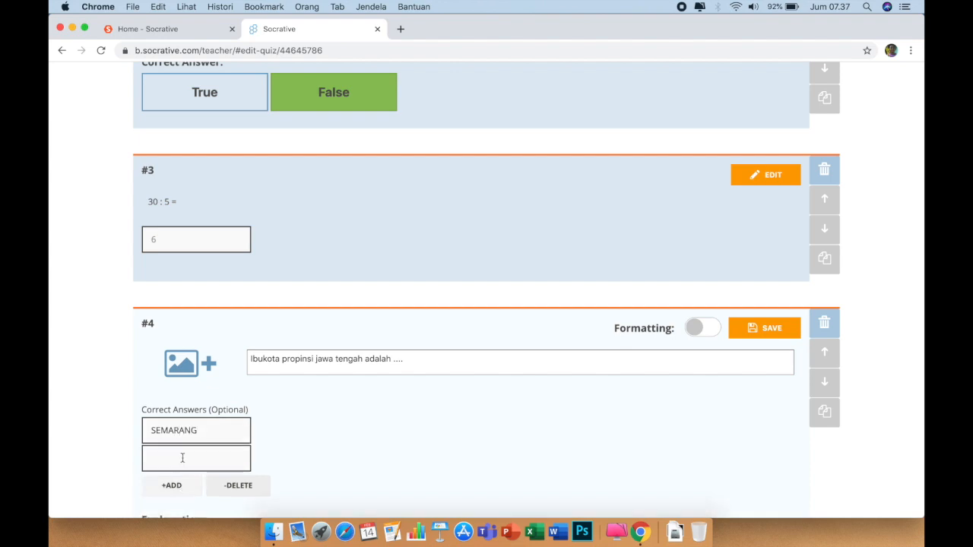
{"action": "left_click", "coordinate": [191, 457]}
{"action": "type", "text": "semarang"}
{"action": "left_click", "coordinate": [184, 487]}
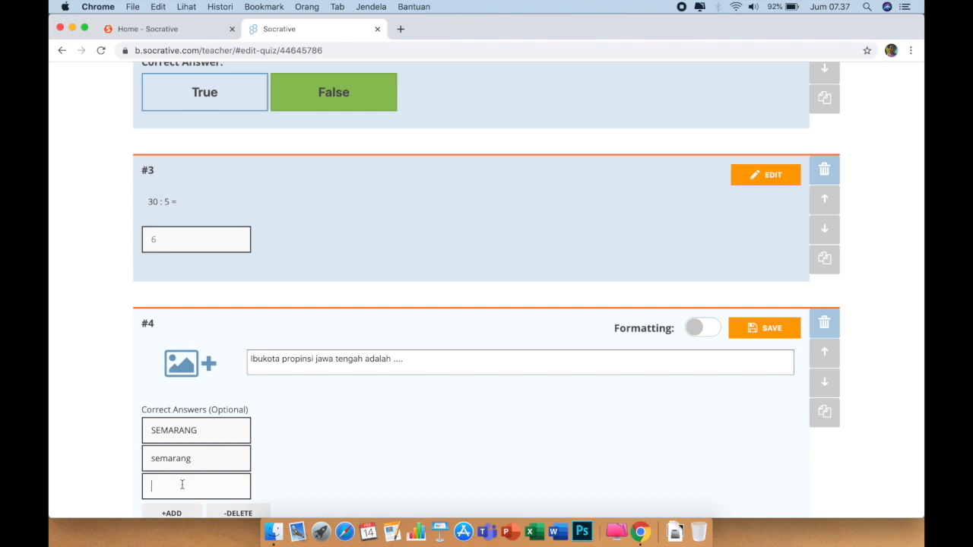
{"action": "type", "text": "Semarang"}
Scroll back to the top of the editor and save and exit the quiz
{"action": "scroll", "coordinate": [313, 458], "scroll_direction": "down", "scroll_amount": 2}
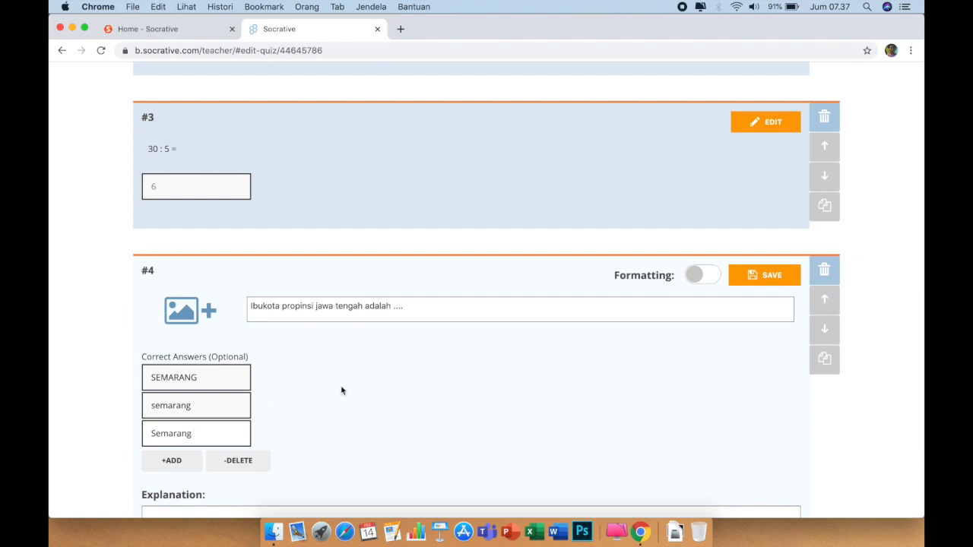
{"action": "scroll", "coordinate": [342, 391], "scroll_direction": "down", "scroll_amount": 5}
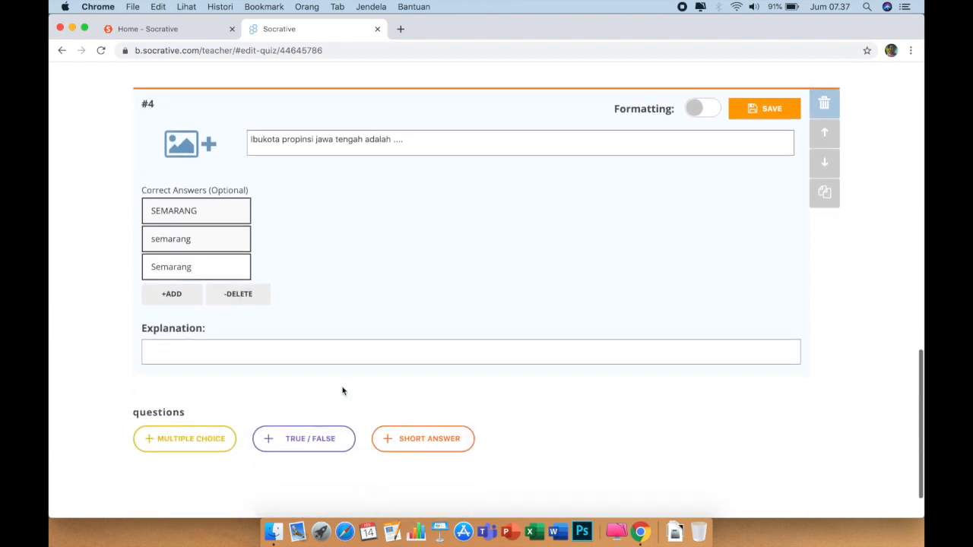
{"action": "scroll", "coordinate": [342, 391], "scroll_direction": "up", "scroll_amount": 5}
{"action": "scroll", "coordinate": [342, 390], "scroll_direction": "up", "scroll_amount": 10}
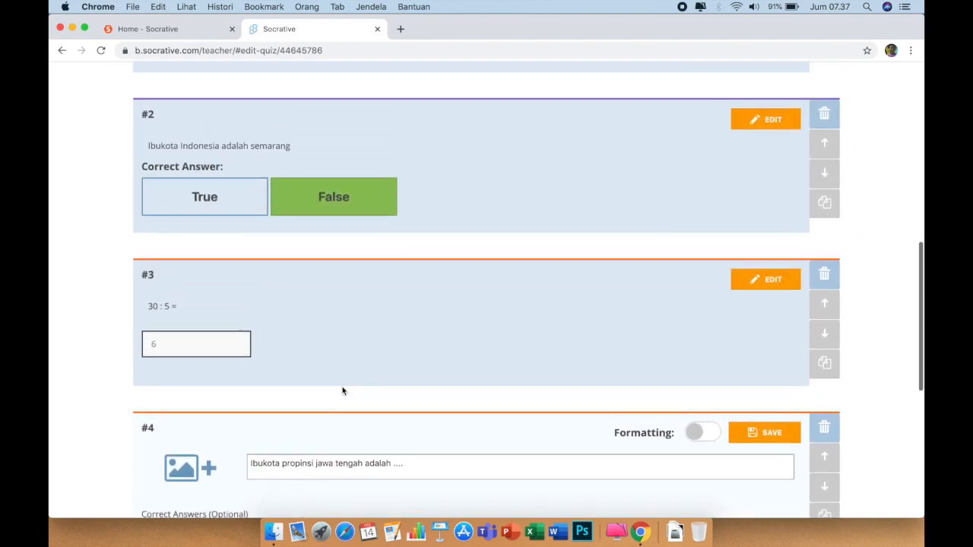
{"action": "scroll", "coordinate": [342, 391], "scroll_direction": "up", "scroll_amount": 5}
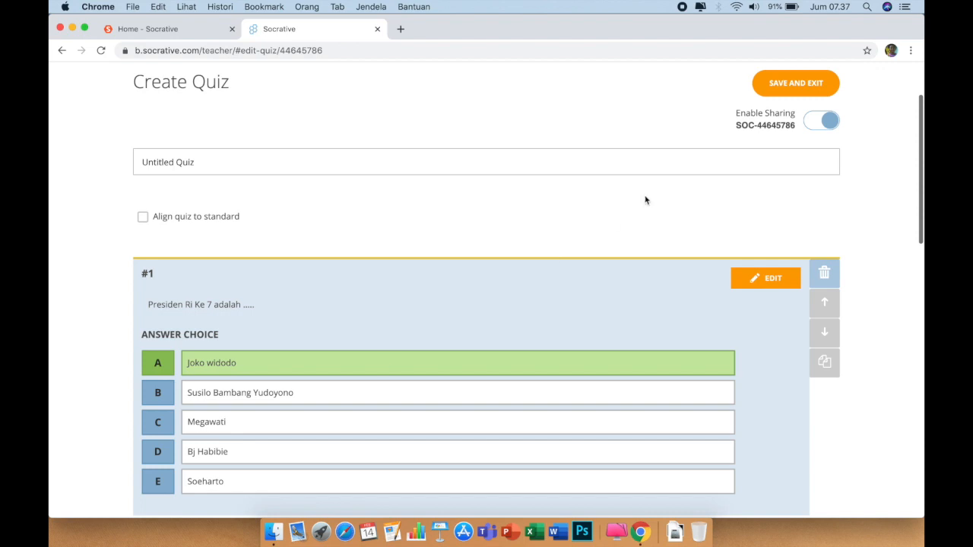
{"action": "scroll", "coordinate": [665, 150], "scroll_direction": "up", "scroll_amount": 1}
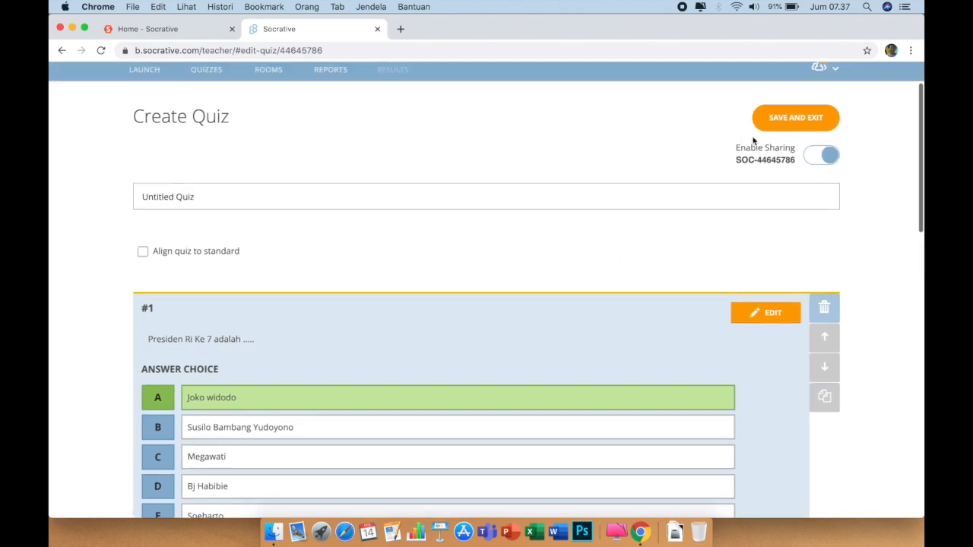
{"action": "left_click", "coordinate": [802, 118]}
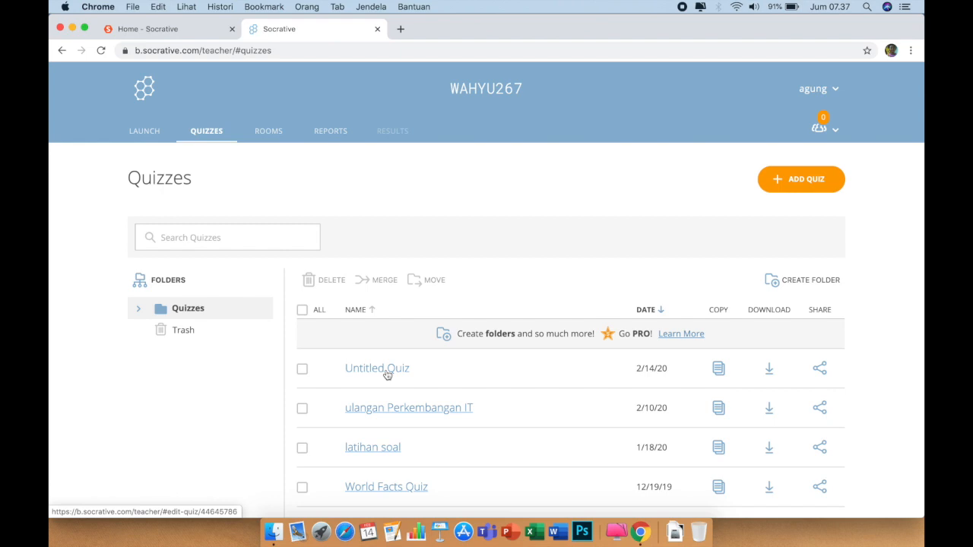
{"action": "scroll", "coordinate": [445, 393], "scroll_direction": "down", "scroll_amount": 2}
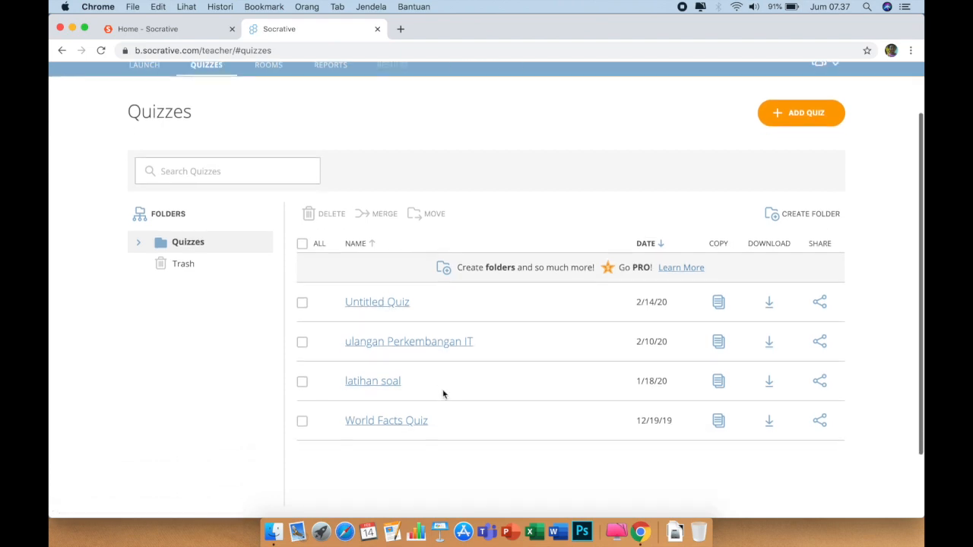
Rename the Untitled Quiz to 'Soal latihan' and save it
{"action": "left_click", "coordinate": [380, 310]}
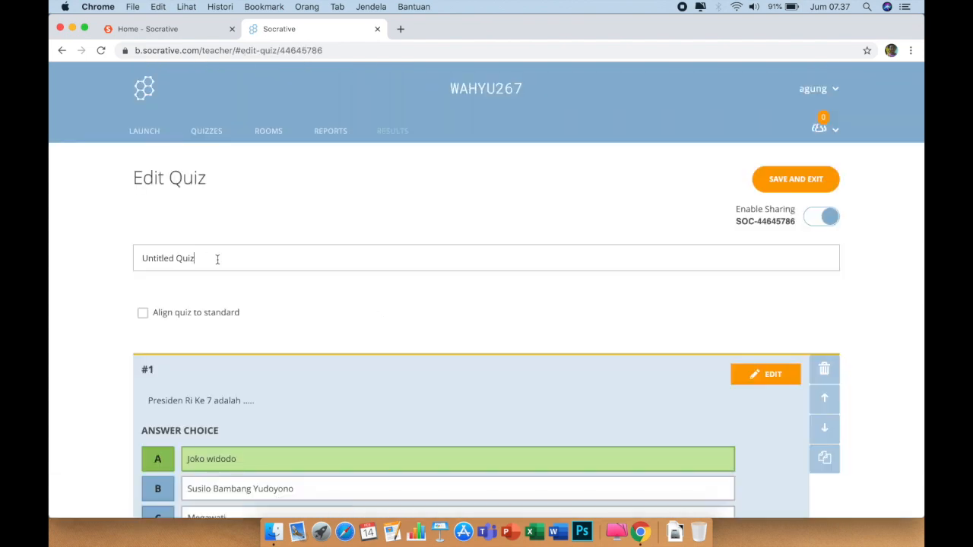
{"action": "key", "text": "BackSpace"}
{"action": "key", "text": "BackSpace"}
{"action": "key", "text": "BackSpace"}
{"action": "key", "text": "BackSpace"}
{"action": "key", "text": "BackSpace"}
{"action": "key", "text": "BackSpace"}
{"action": "key", "text": "BackSpace"}
{"action": "key", "text": "BackSpace"}
{"action": "key", "text": "BackSpace"}
{"action": "key", "text": "BackSpace"}
{"action": "key", "text": "BackSpace"}
{"action": "key", "text": "BackSpace"}
{"action": "key", "text": "BackSpace"}
{"action": "type", "text": "Soal latihan"}
{"action": "left_click", "coordinate": [776, 182]}
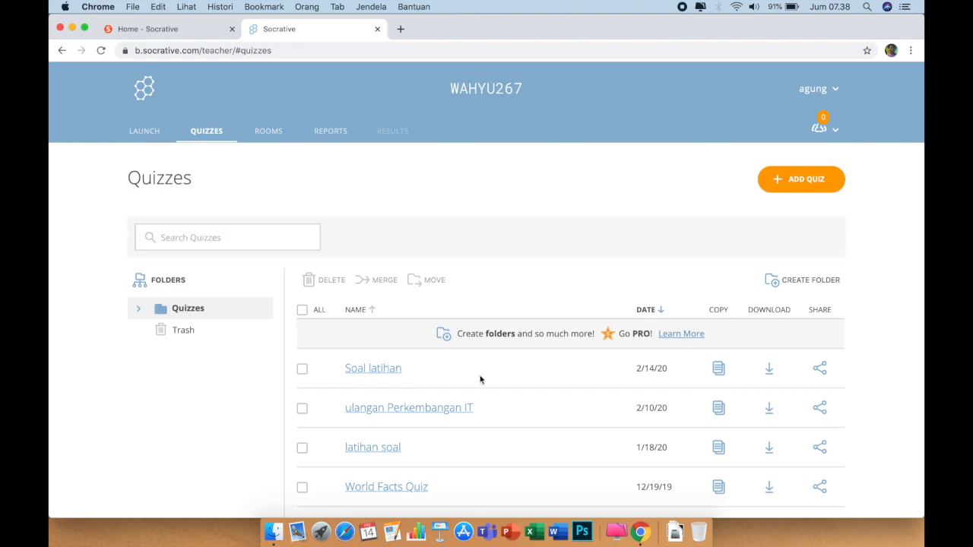
{"action": "scroll", "coordinate": [540, 372], "scroll_direction": "down", "scroll_amount": 2}
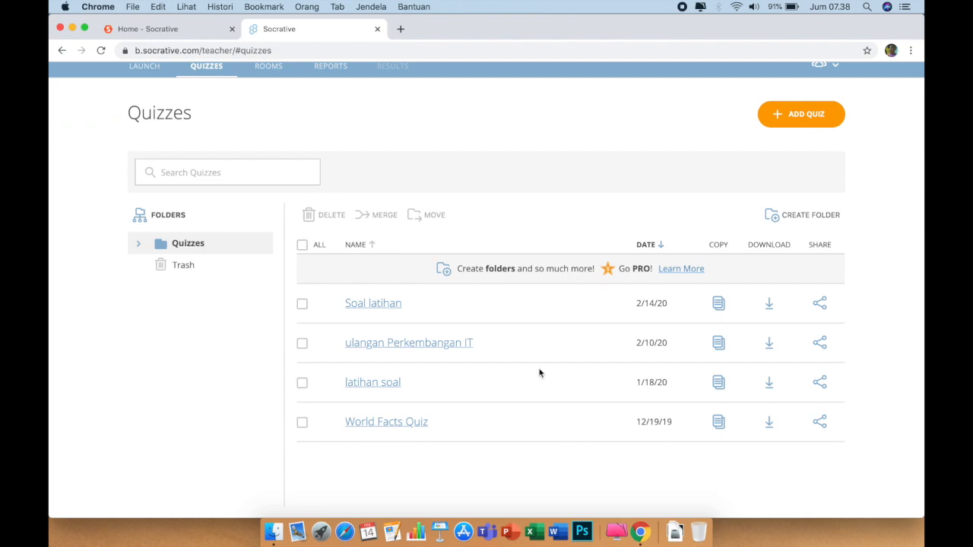
{"action": "scroll", "coordinate": [543, 321], "scroll_direction": "up", "scroll_amount": 1}
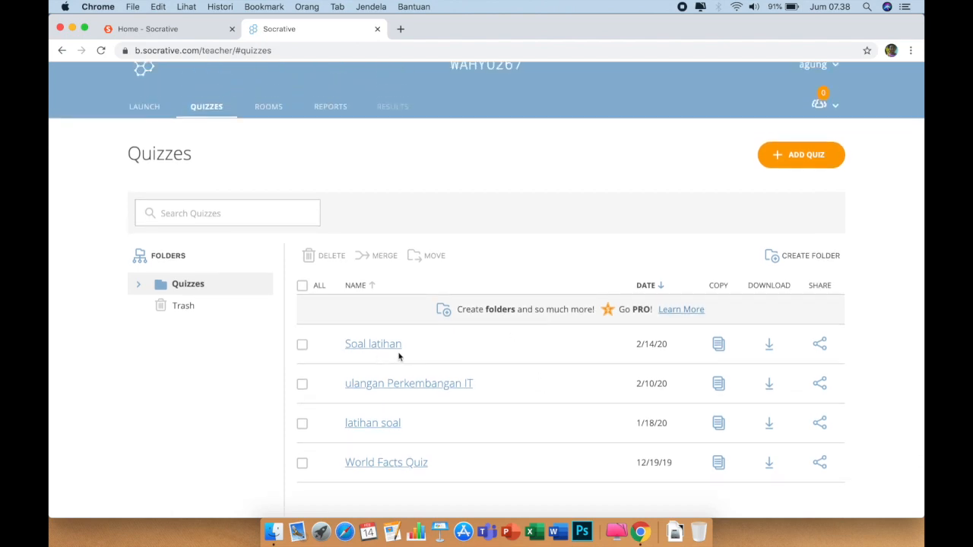
Launch a Quiz, select Soal latihan, and continue to delivery settings
{"action": "left_click", "coordinate": [144, 108]}
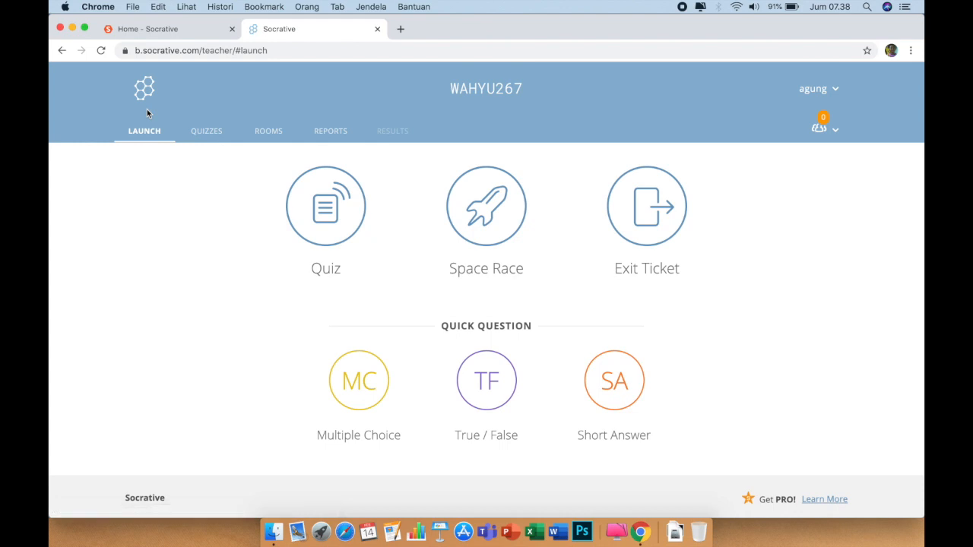
{"action": "left_click", "coordinate": [331, 225]}
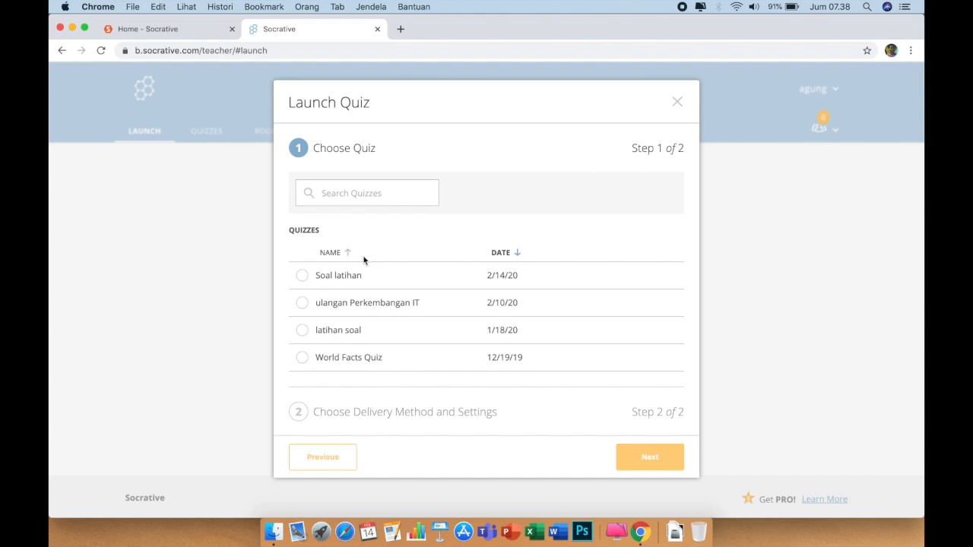
{"action": "left_click", "coordinate": [302, 278]}
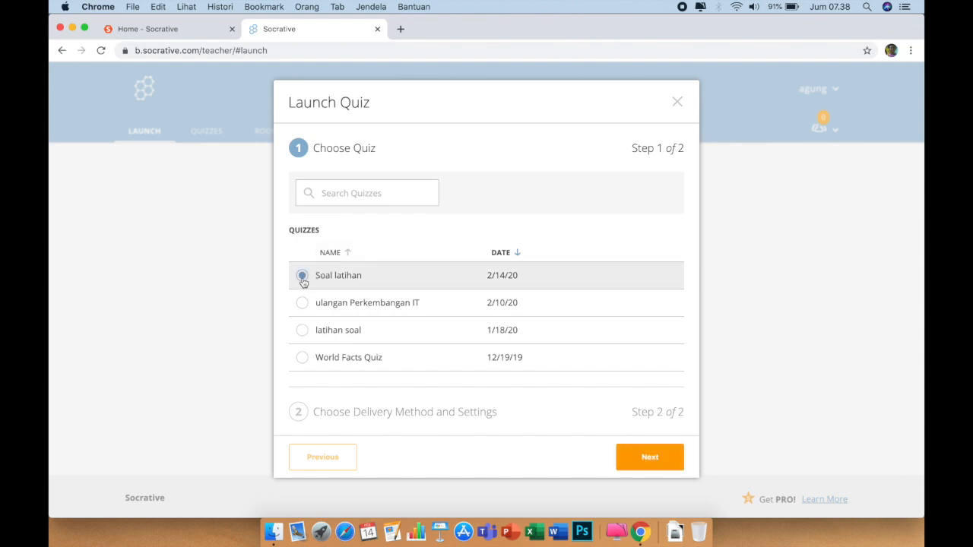
{"action": "left_click", "coordinate": [647, 457]}
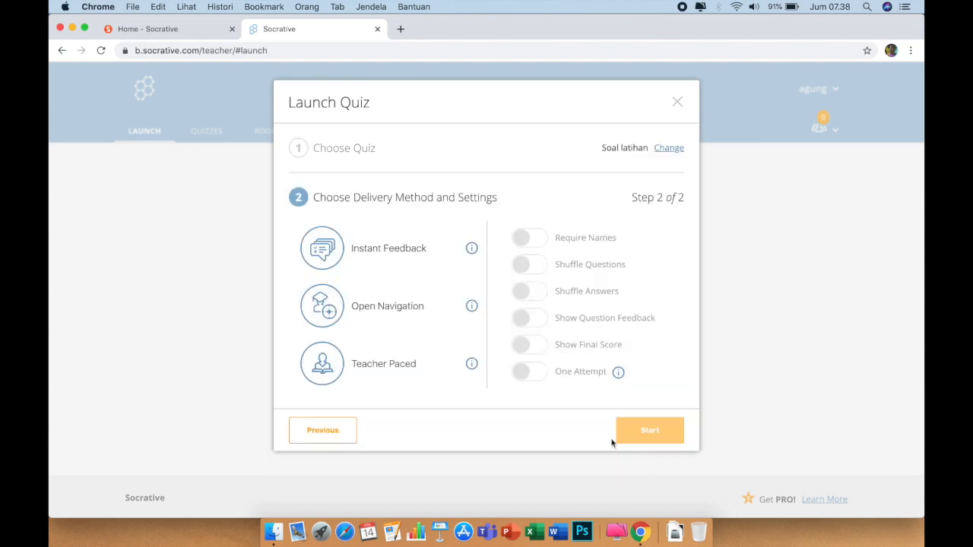
Choose Instant Feedback, shuffle questions and answers, and leave question feedback and final score off
{"action": "left_click", "coordinate": [361, 253]}
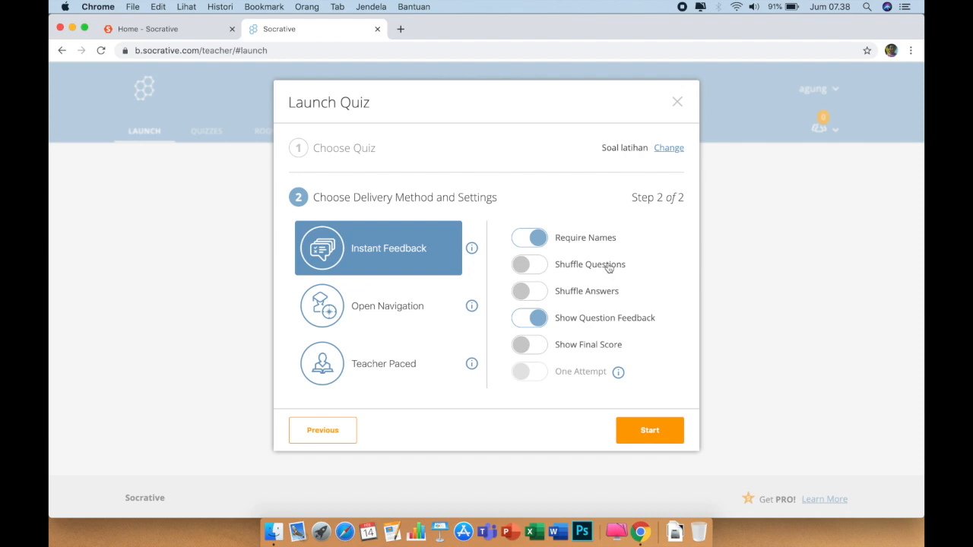
{"action": "left_click", "coordinate": [539, 268]}
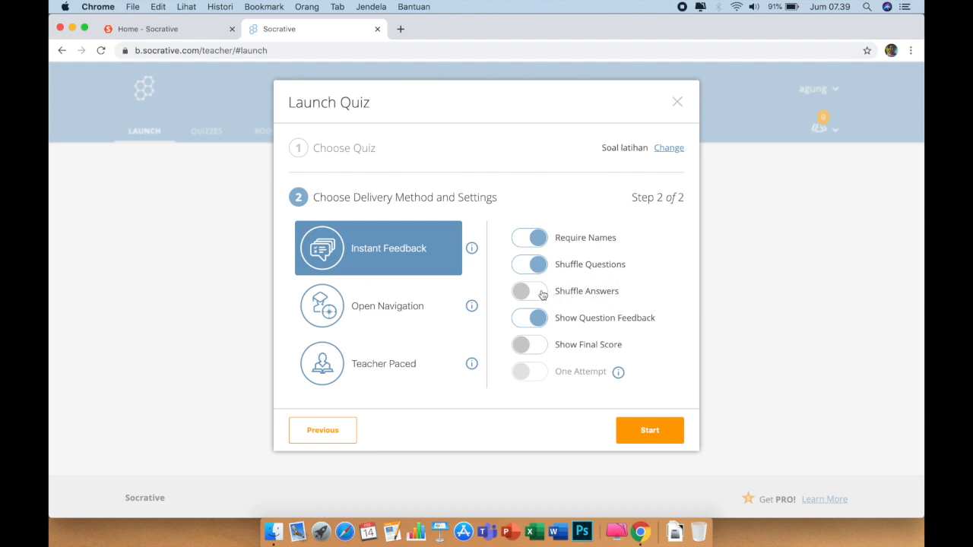
{"action": "left_click", "coordinate": [542, 295]}
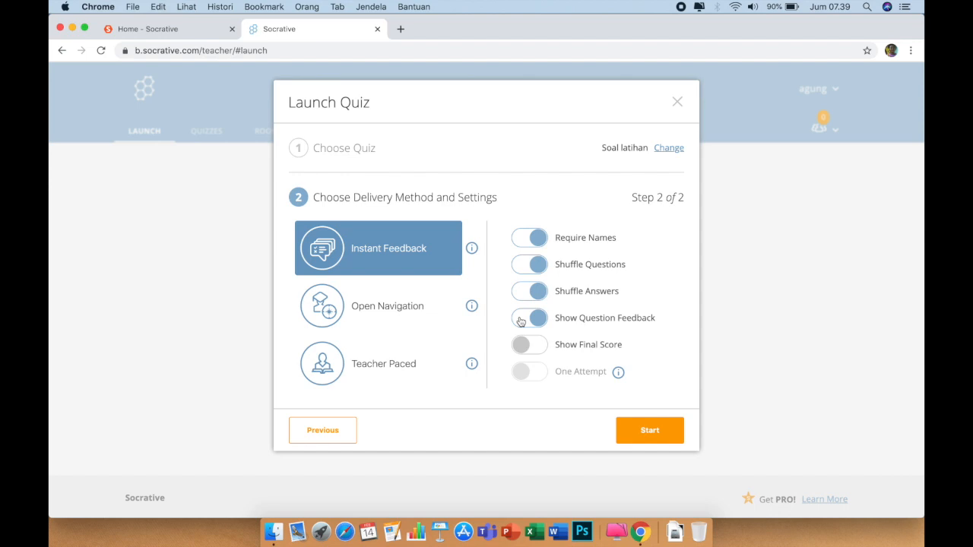
{"action": "left_click", "coordinate": [520, 321]}
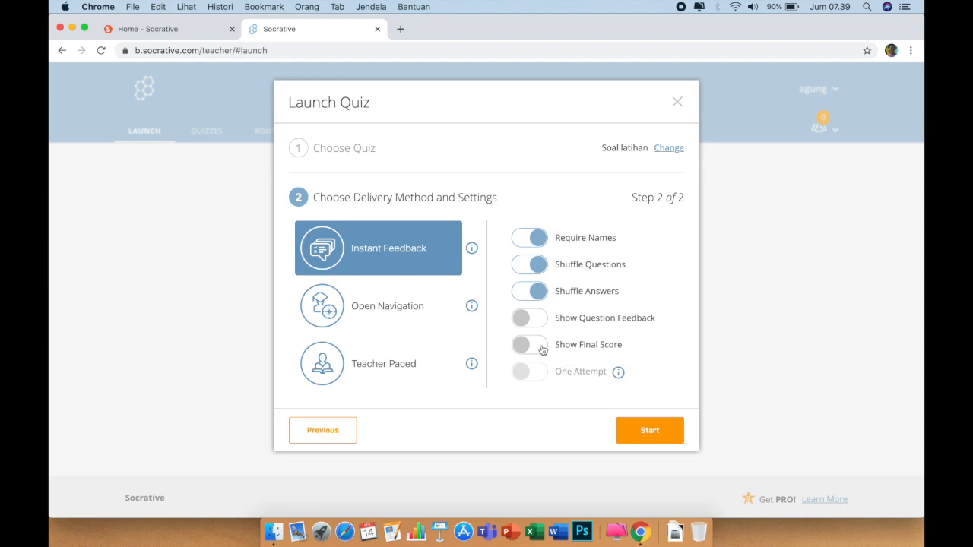
{"action": "left_click", "coordinate": [541, 350]}
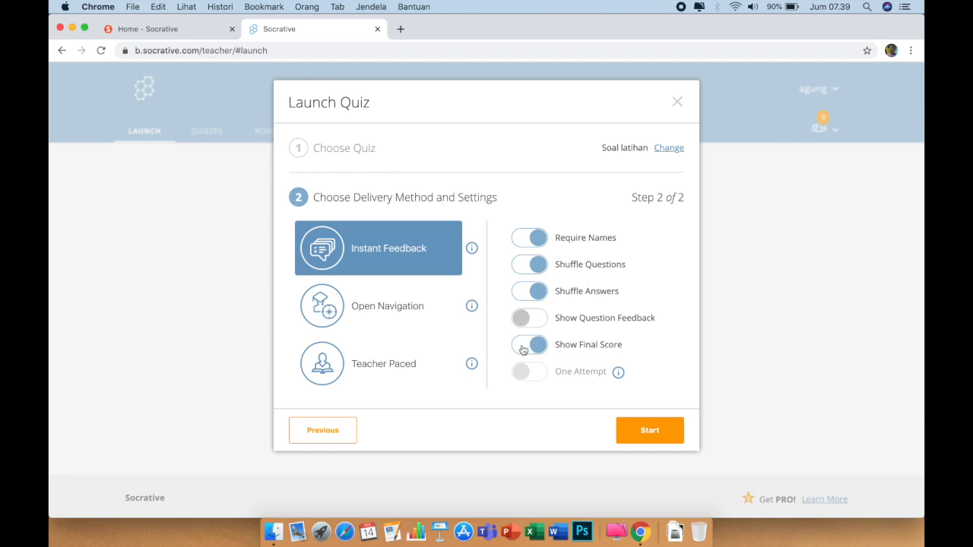
{"action": "left_click", "coordinate": [522, 349]}
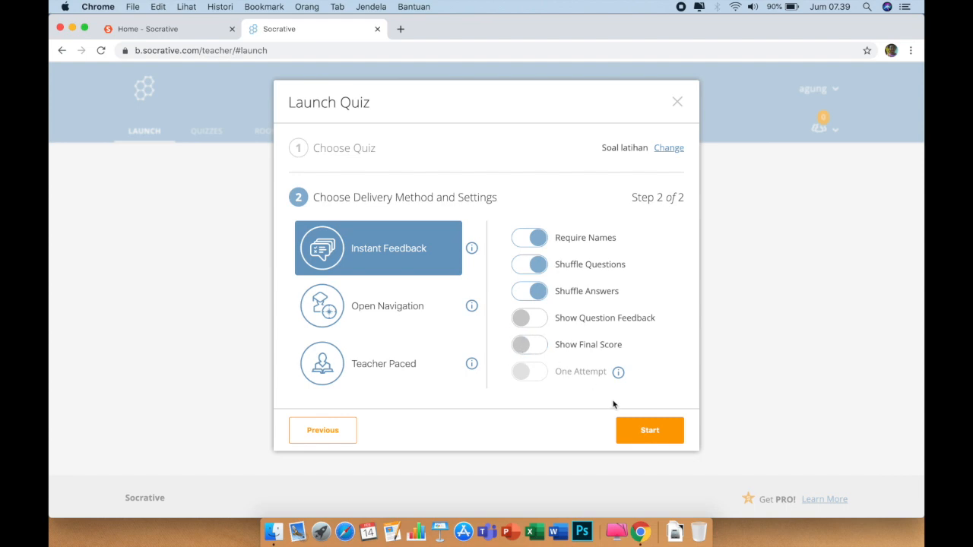
Start the Soal latihan quiz from the Launch Quiz dialog, then switch to Safari
{"action": "left_click", "coordinate": [643, 431]}
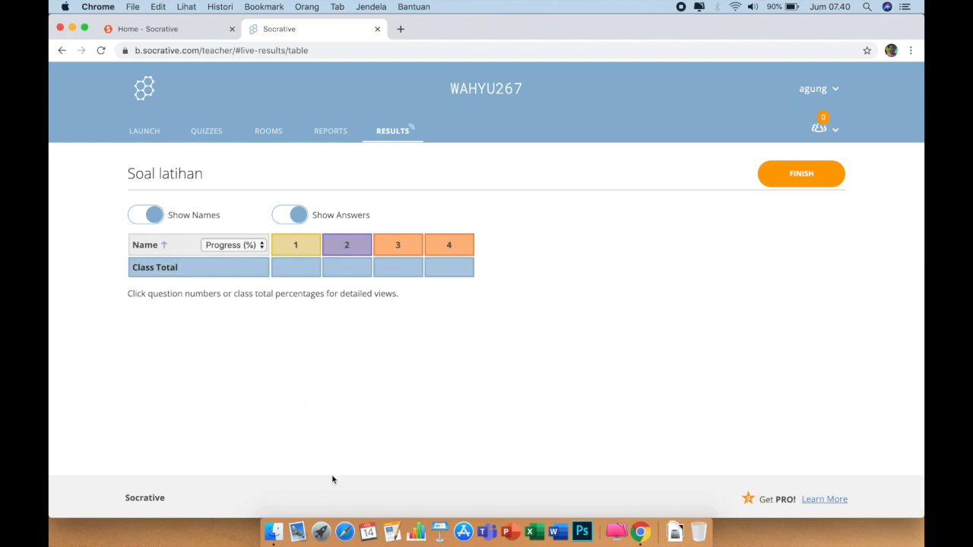
{"action": "left_click", "coordinate": [346, 531]}
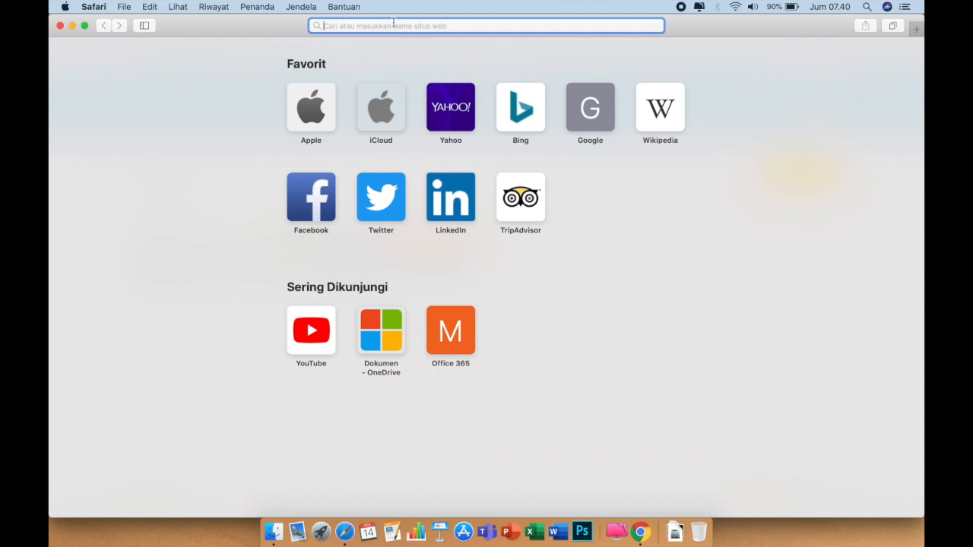
Go to socrative.com and open the Student Login page
{"action": "type", "text": "socrative.com"}
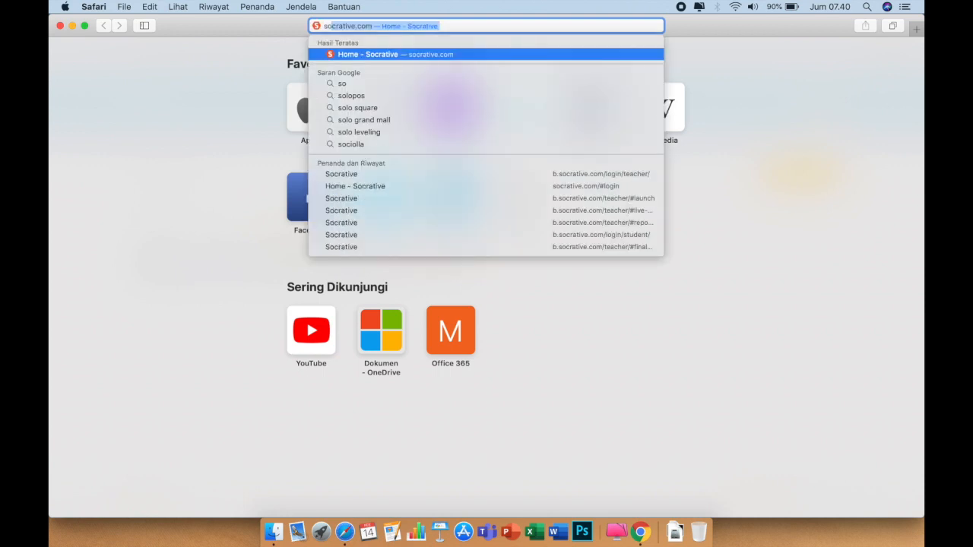
{"action": "left_click", "coordinate": [359, 54]}
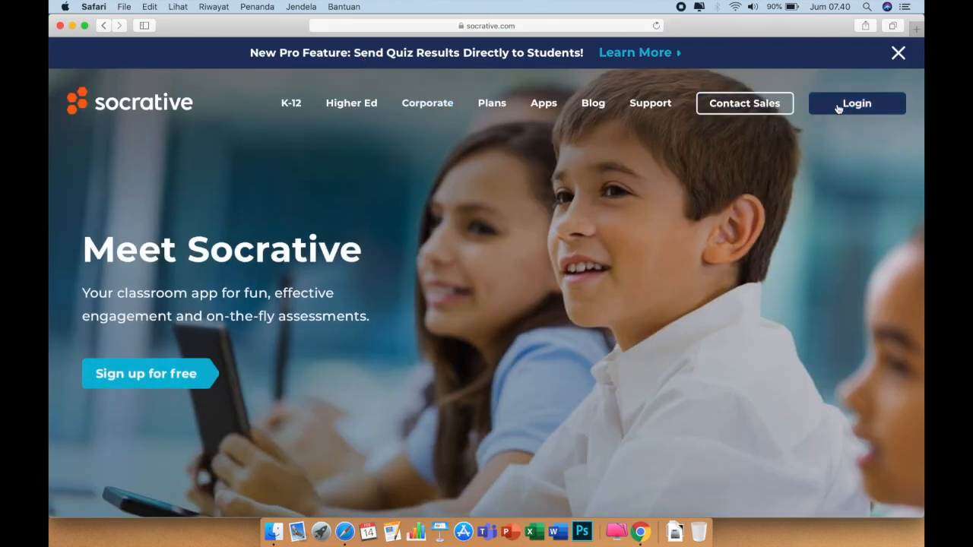
{"action": "left_click", "coordinate": [857, 108]}
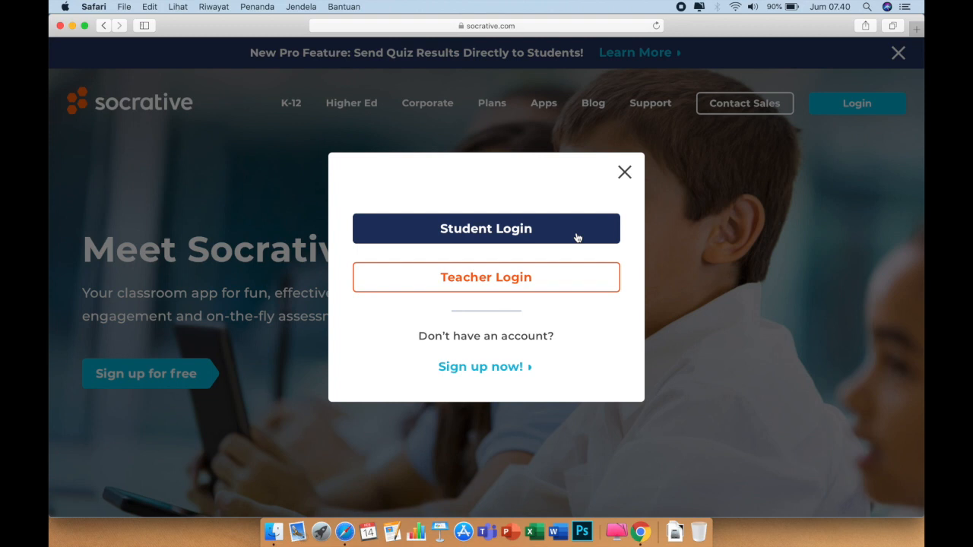
{"action": "left_click", "coordinate": [505, 231]}
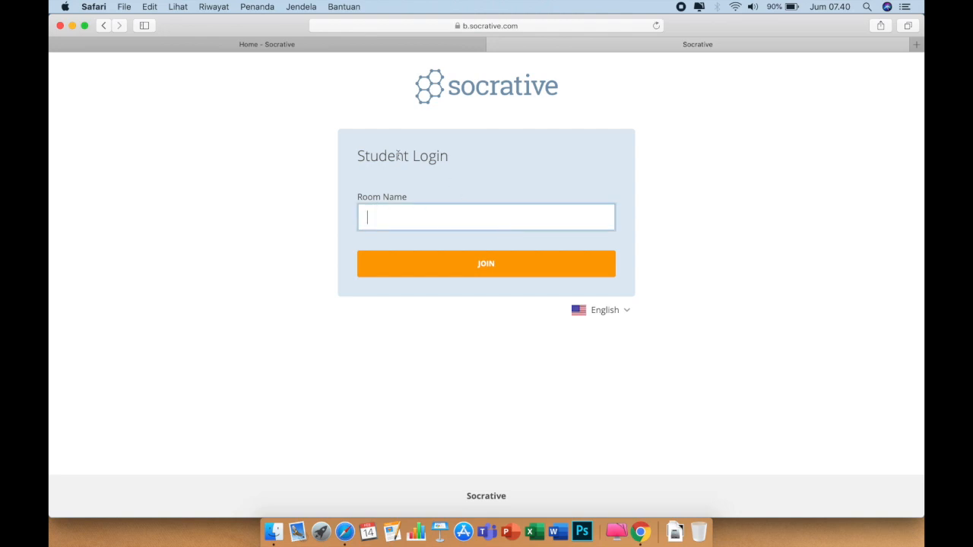
{"action": "scroll", "coordinate": [401, 155], "scroll_direction": "up", "scroll_amount": 2}
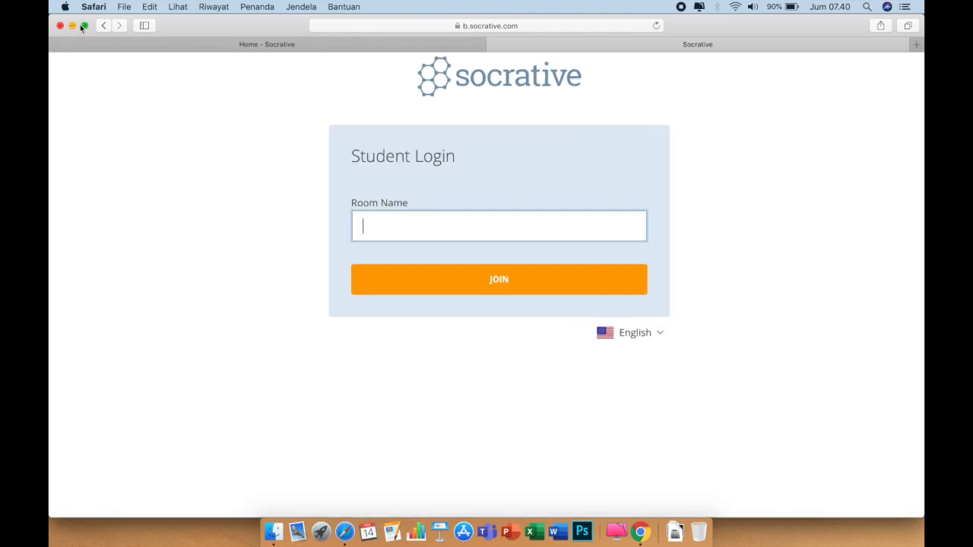
Place Safari and the Chrome results window side by side, ready at the Room Name field
{"action": "left_click_drag", "start_coordinate": [51, 46], "coordinate": [582, 95]}
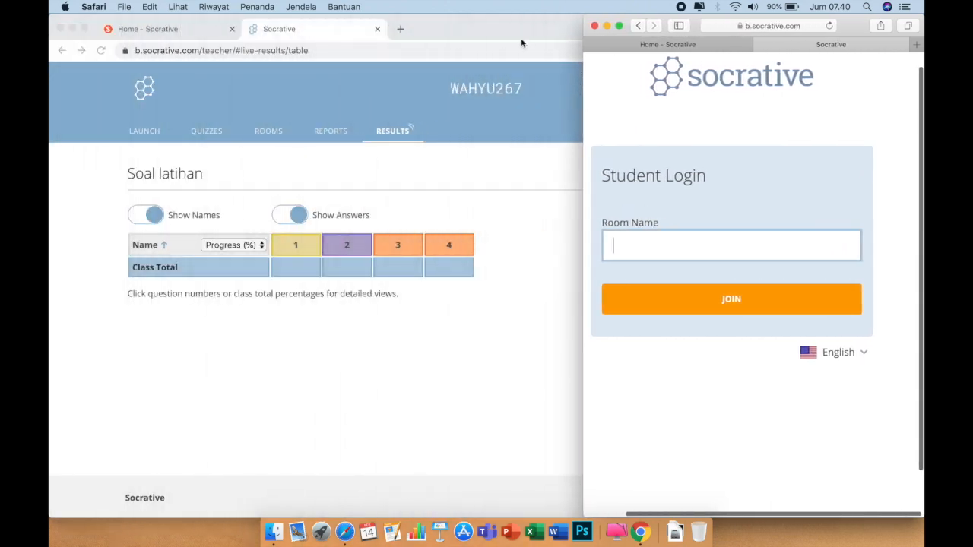
{"action": "left_click", "coordinate": [479, 31]}
{"action": "left_click_drag", "start_coordinate": [922, 158], "coordinate": [578, 178]}
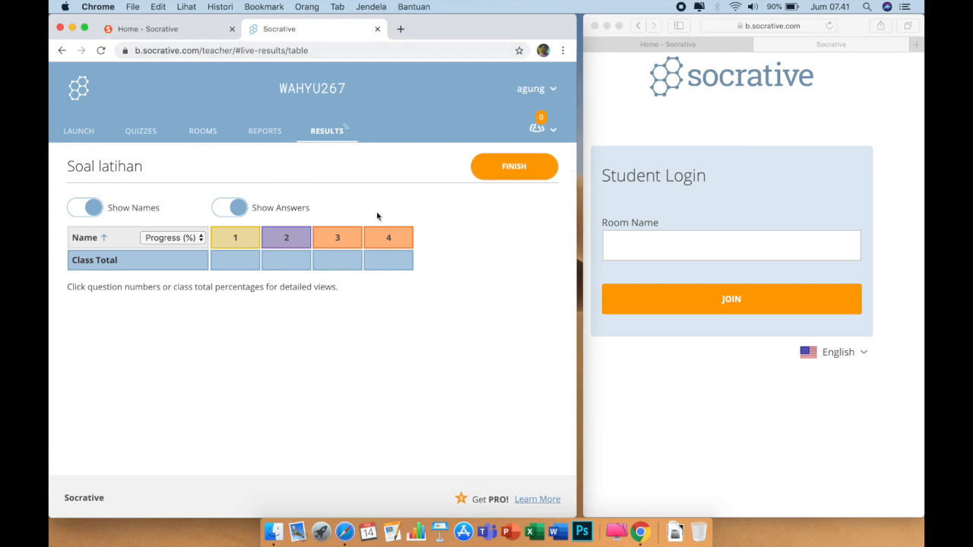
{"action": "left_click", "coordinate": [659, 248]}
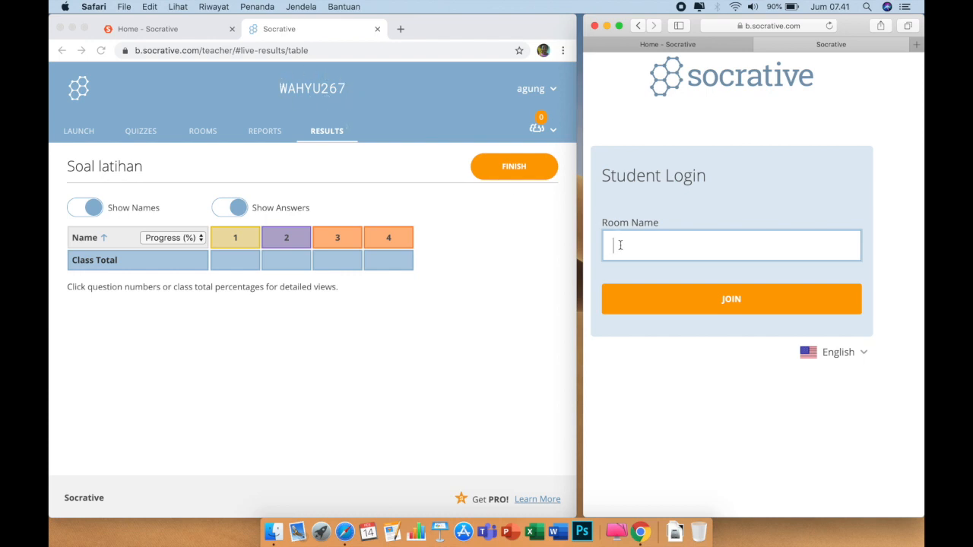
Join the teacher's room by its room name and enter the student's name
{"action": "left_click", "coordinate": [714, 299]}
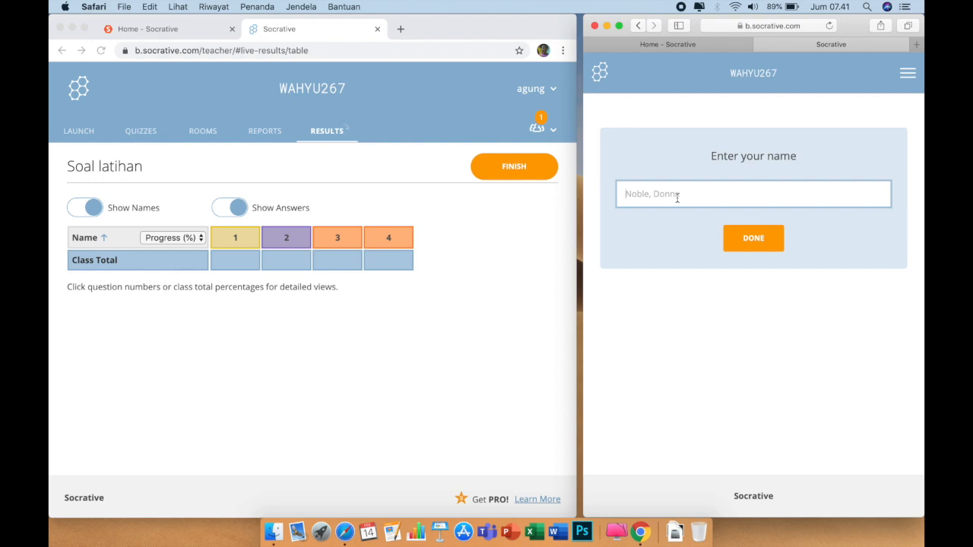
{"action": "type", "text": "budi"}
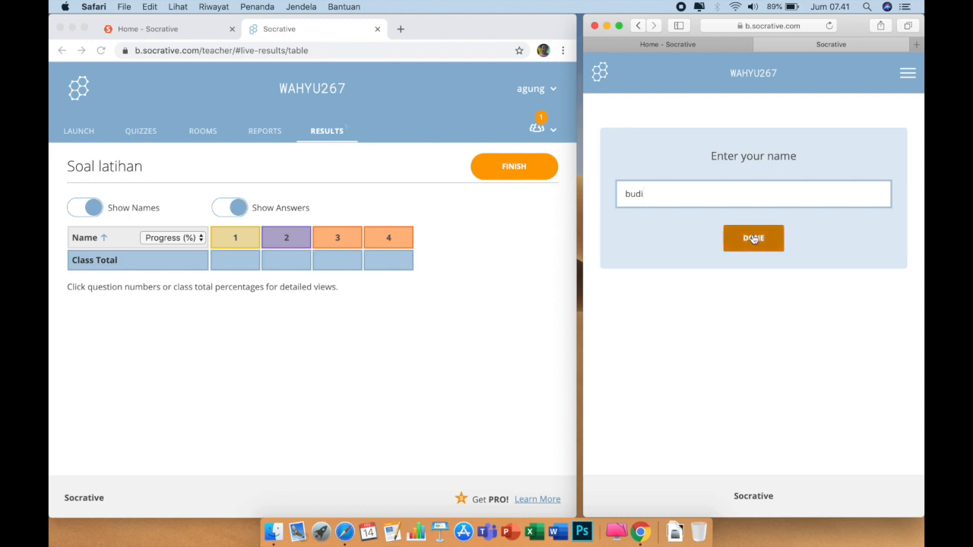
{"action": "left_click", "coordinate": [753, 239]}
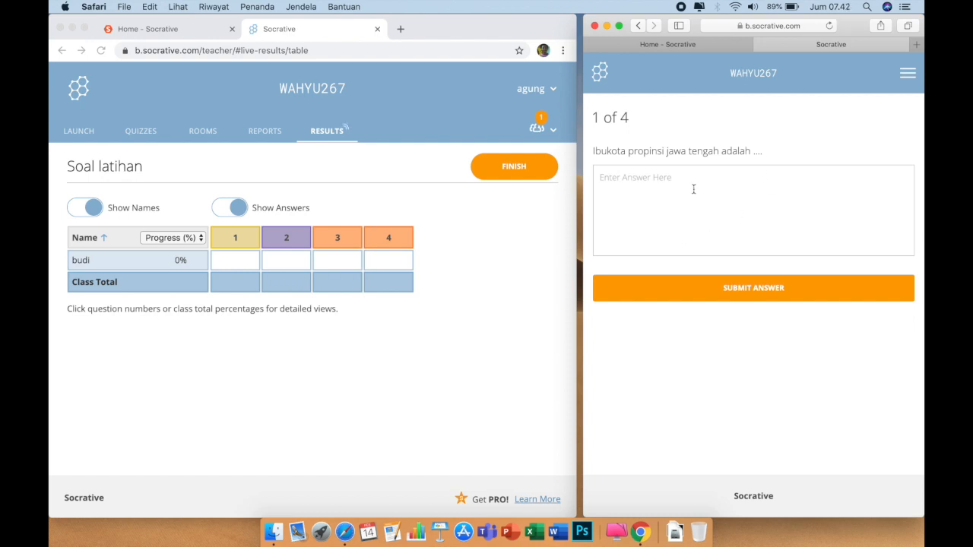
Answer question 1 with 'Senmarang' and question 2 with 6
{"action": "left_click", "coordinate": [693, 189]}
{"action": "type", "text": "Sen"}
{"action": "type", "text": "marang"}
{"action": "left_click", "coordinate": [793, 291]}
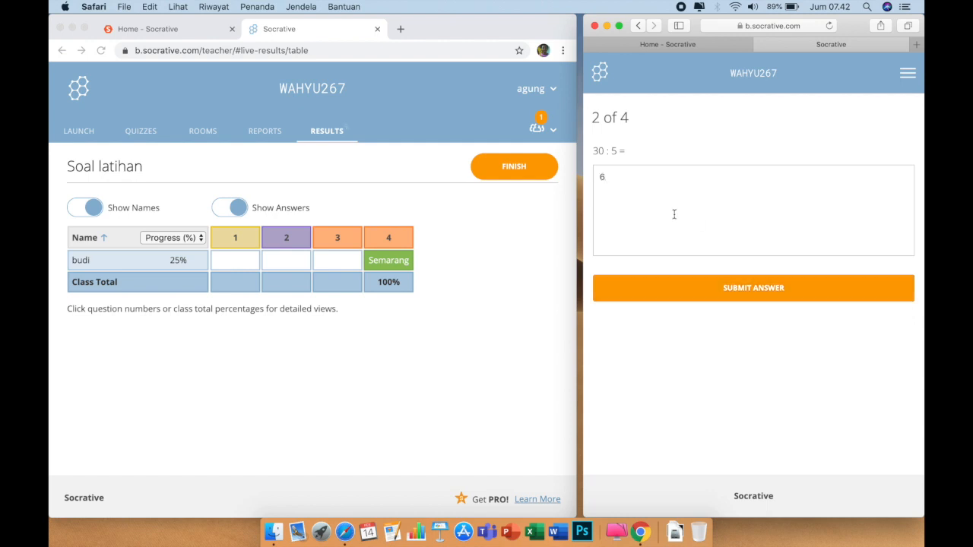
{"action": "left_click", "coordinate": [712, 279]}
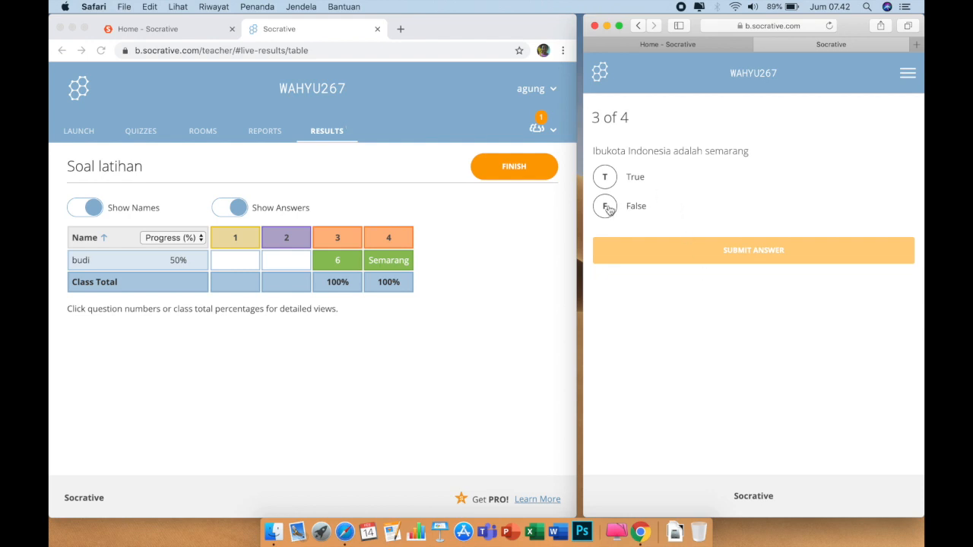
Answer False on the capital question and Susilo Bambang Yudoyono as 7th president
{"action": "left_click", "coordinate": [608, 208]}
{"action": "left_click", "coordinate": [690, 254]}
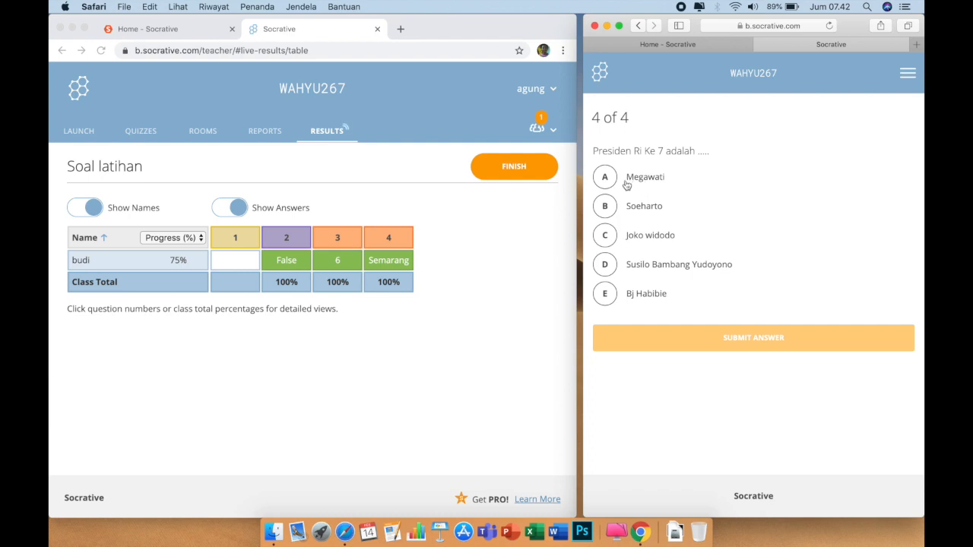
{"action": "left_click", "coordinate": [605, 266]}
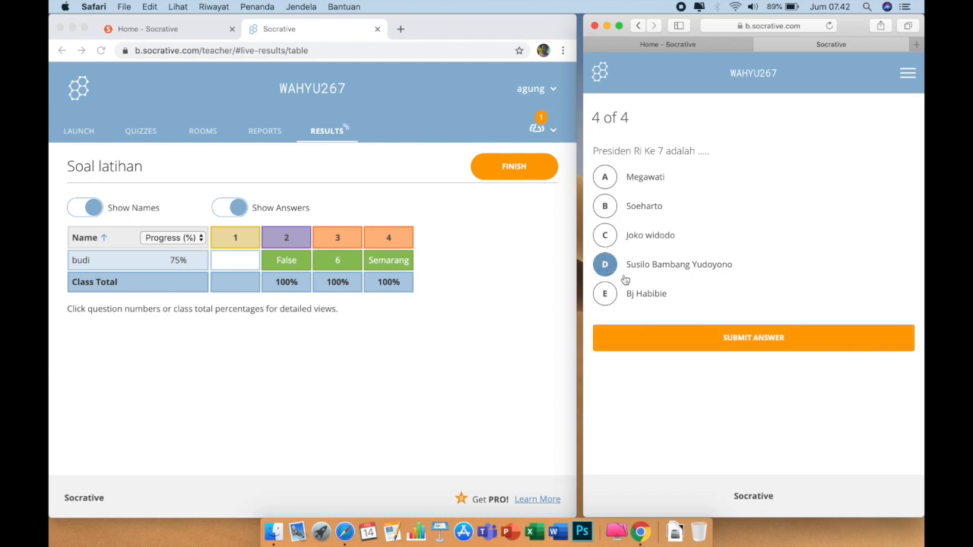
{"action": "left_click", "coordinate": [733, 338]}
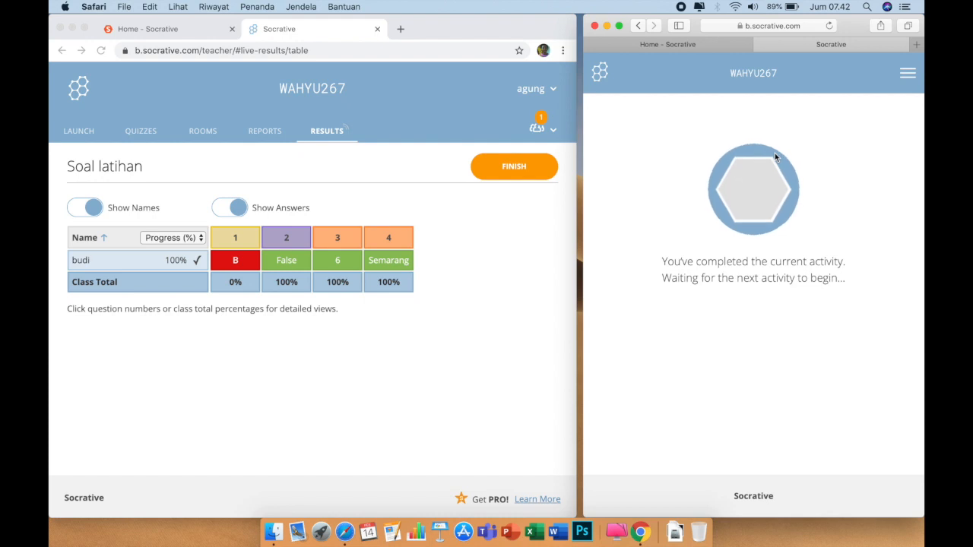
{"action": "left_click", "coordinate": [469, 279]}
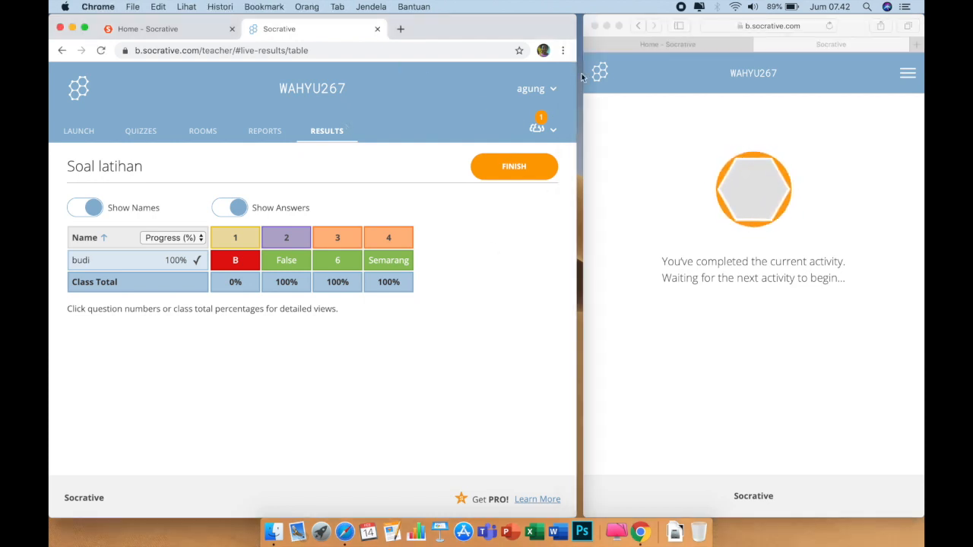
Maximize the results window, finish the quiz, and show student answers and names
{"action": "double_click", "coordinate": [577, 97]}
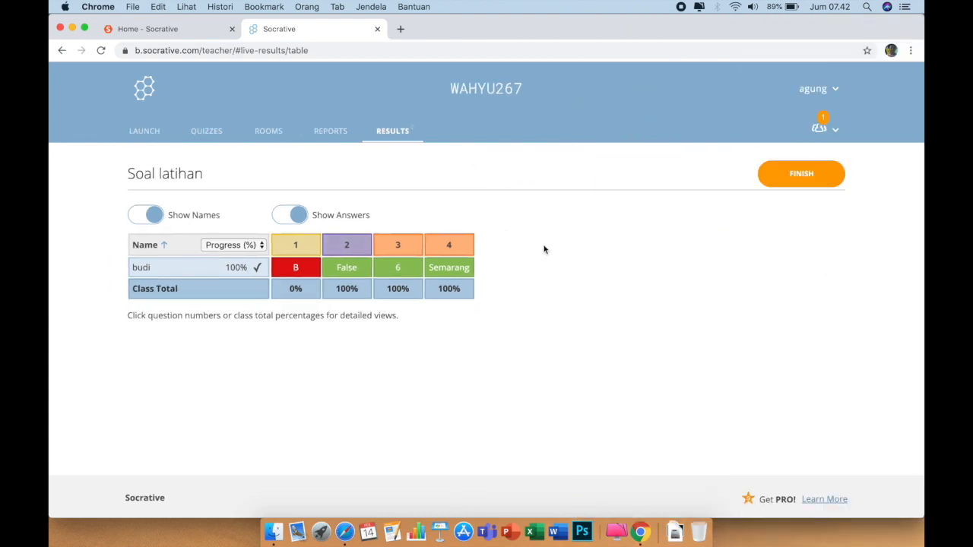
{"action": "left_click", "coordinate": [816, 180]}
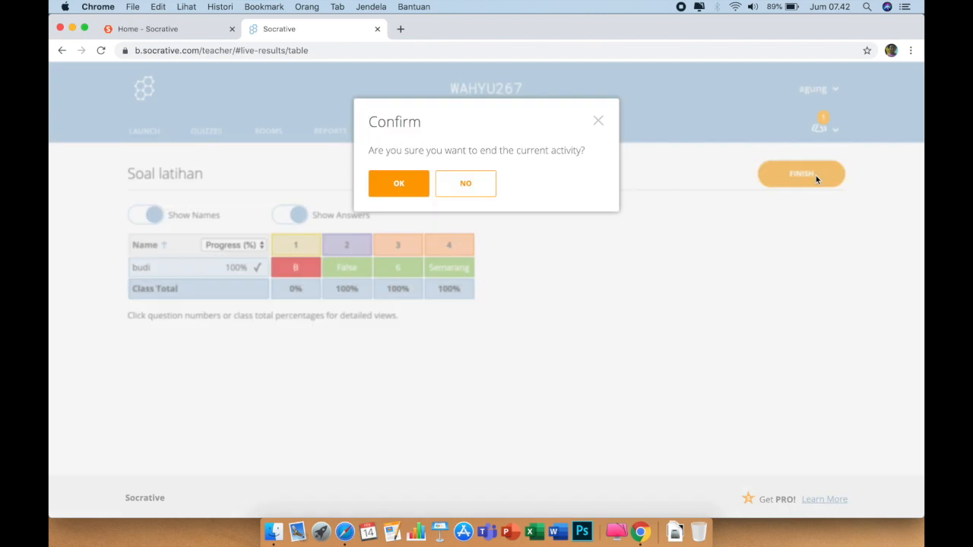
{"action": "left_click", "coordinate": [411, 186]}
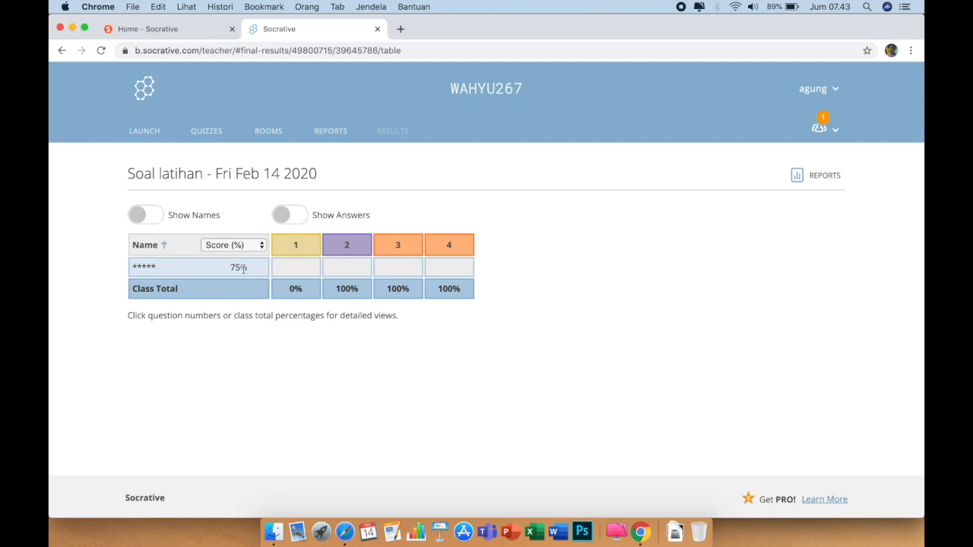
{"action": "left_click", "coordinate": [297, 221]}
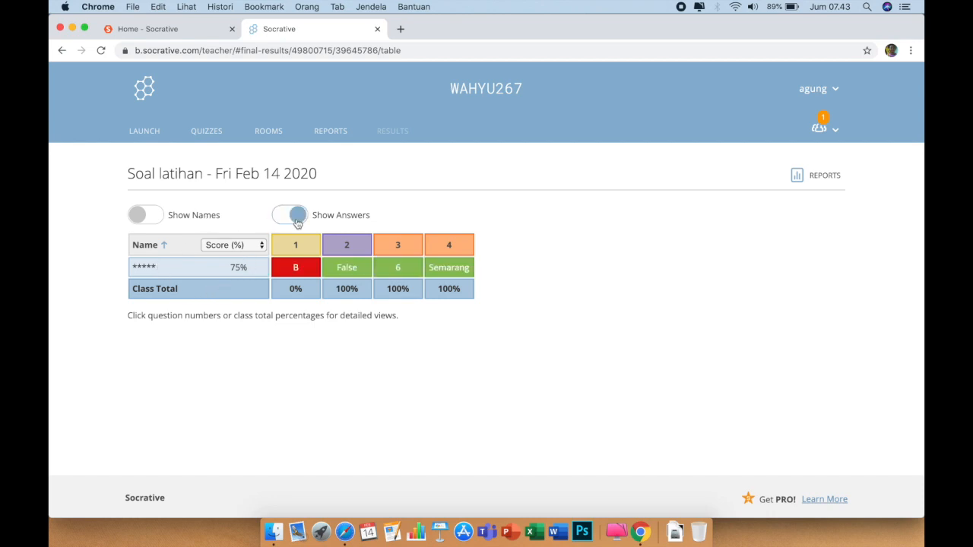
{"action": "left_click", "coordinate": [159, 221]}
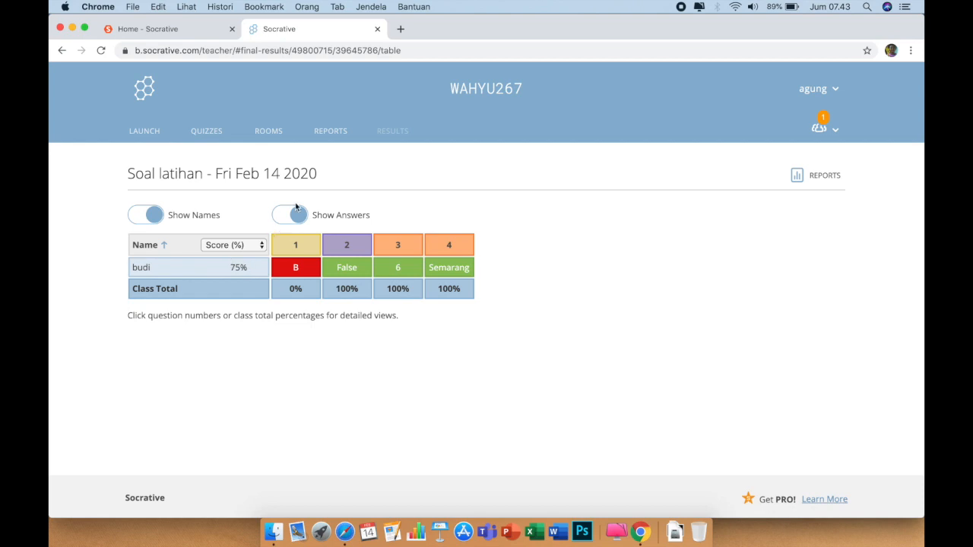
Download the Whole Class Excel report to Downloads and open the .xlsx file
{"action": "left_click", "coordinate": [829, 183]}
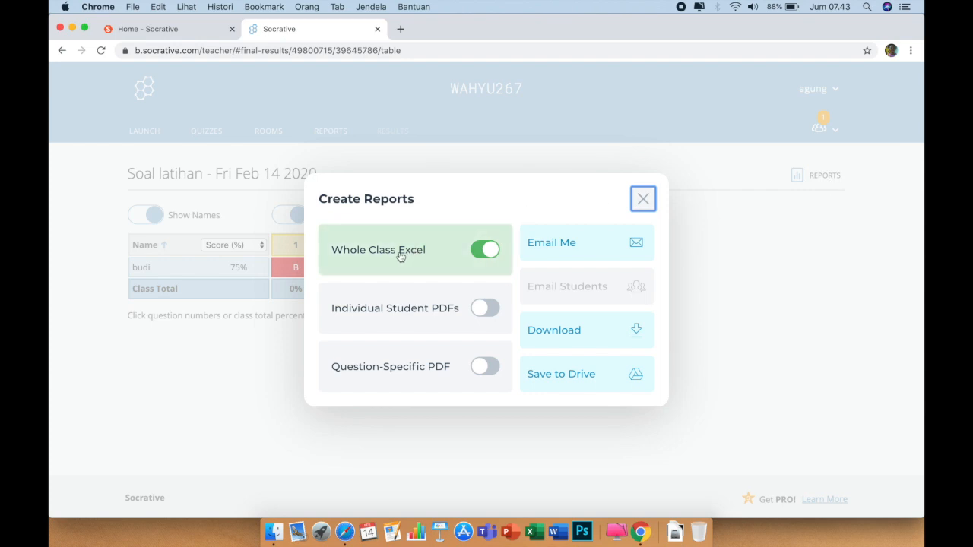
{"action": "left_click", "coordinate": [636, 335]}
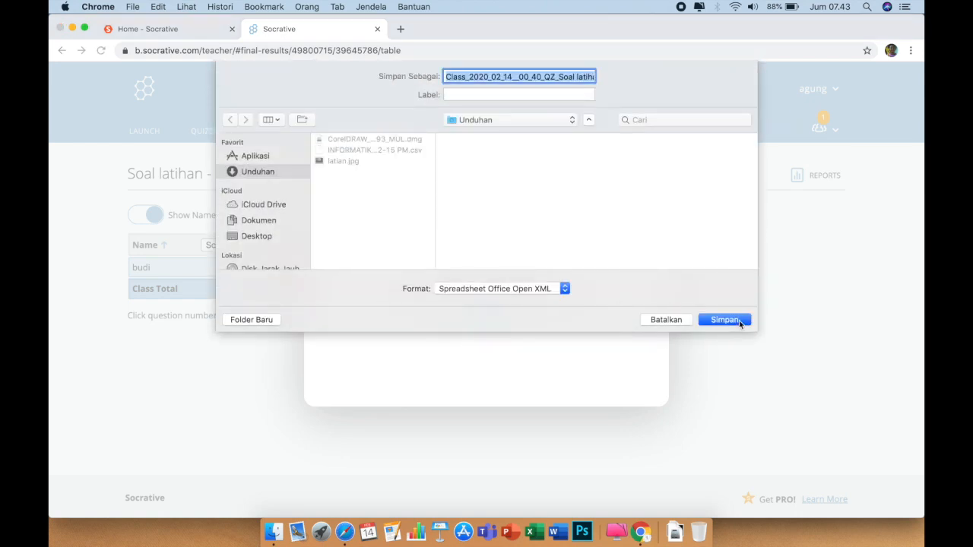
{"action": "left_click", "coordinate": [724, 320]}
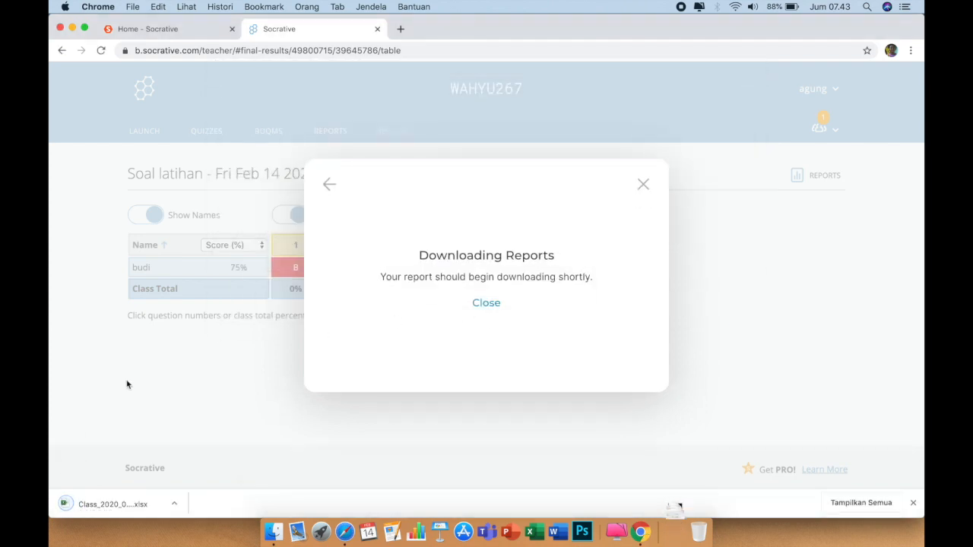
{"action": "left_click", "coordinate": [176, 508]}
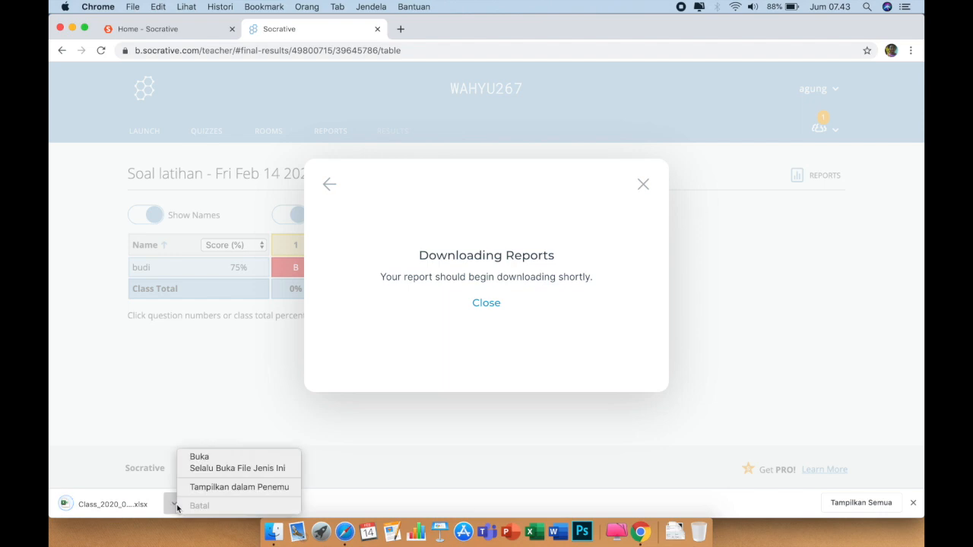
{"action": "left_click", "coordinate": [218, 462]}
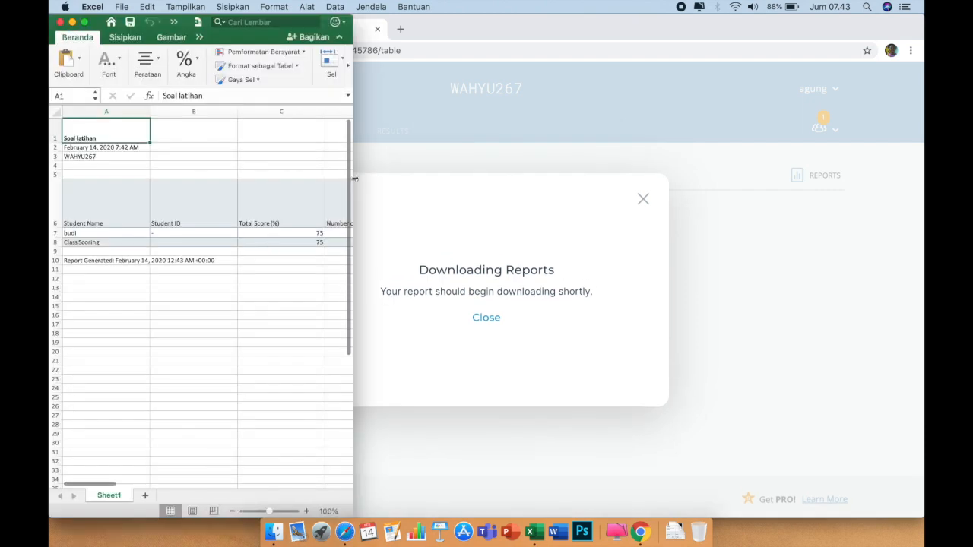
Maximize Excel and review the student name in A7, 75% in C7, and per-question answers
{"action": "double_click", "coordinate": [354, 178]}
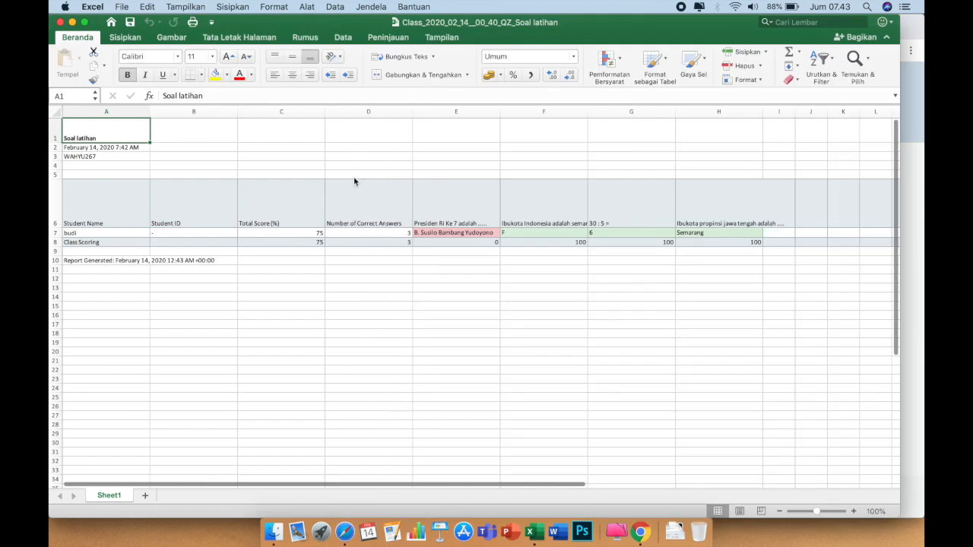
{"action": "left_click", "coordinate": [130, 271]}
{"action": "scroll", "coordinate": [232, 295], "scroll_direction": "up", "scroll_amount": 5}
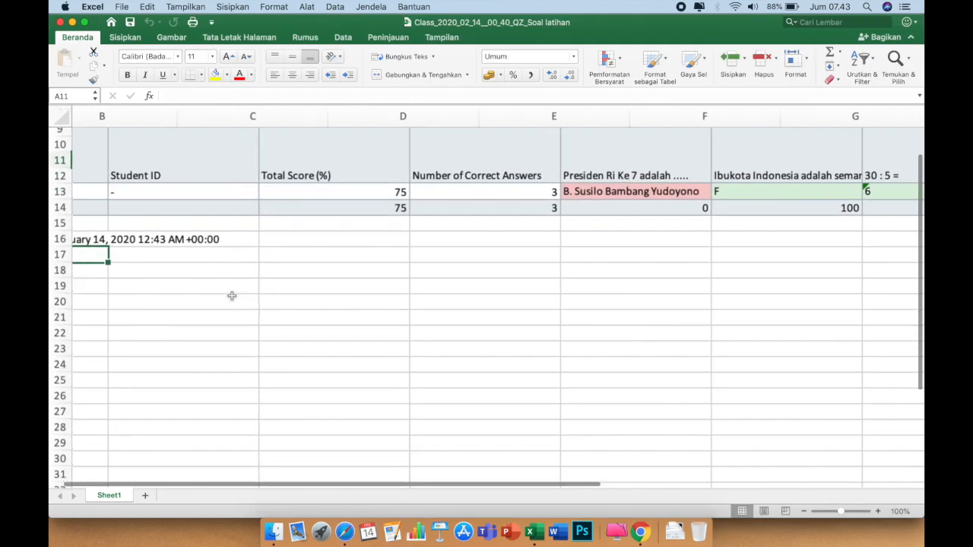
{"action": "scroll", "coordinate": [232, 295], "scroll_direction": "left", "scroll_amount": 2}
{"action": "scroll", "coordinate": [232, 295], "scroll_direction": "up", "scroll_amount": 6}
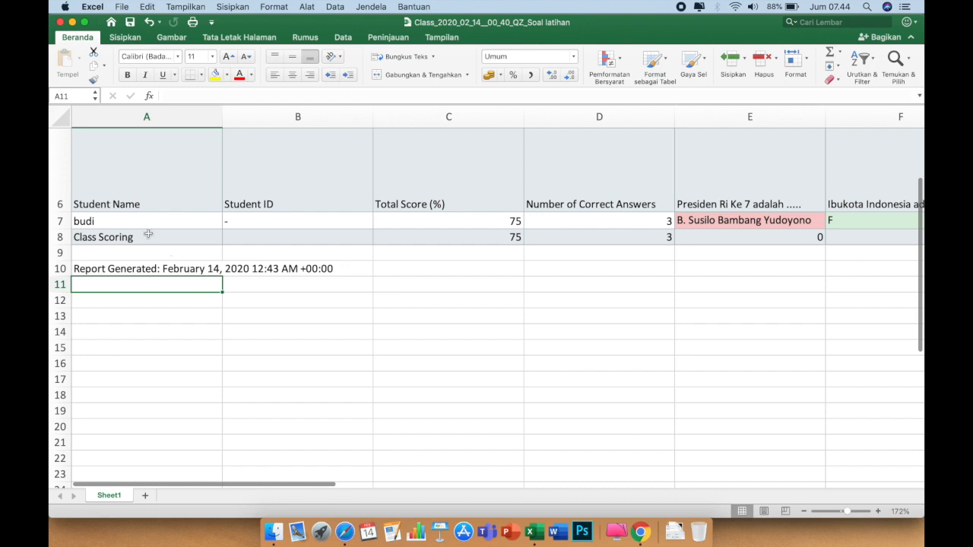
{"action": "left_click", "coordinate": [140, 218]}
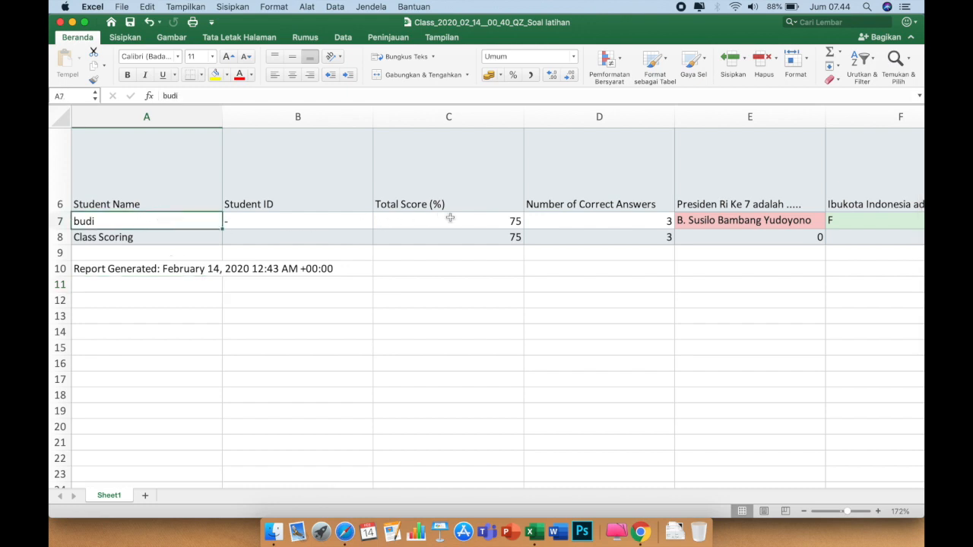
{"action": "left_click", "coordinate": [498, 219]}
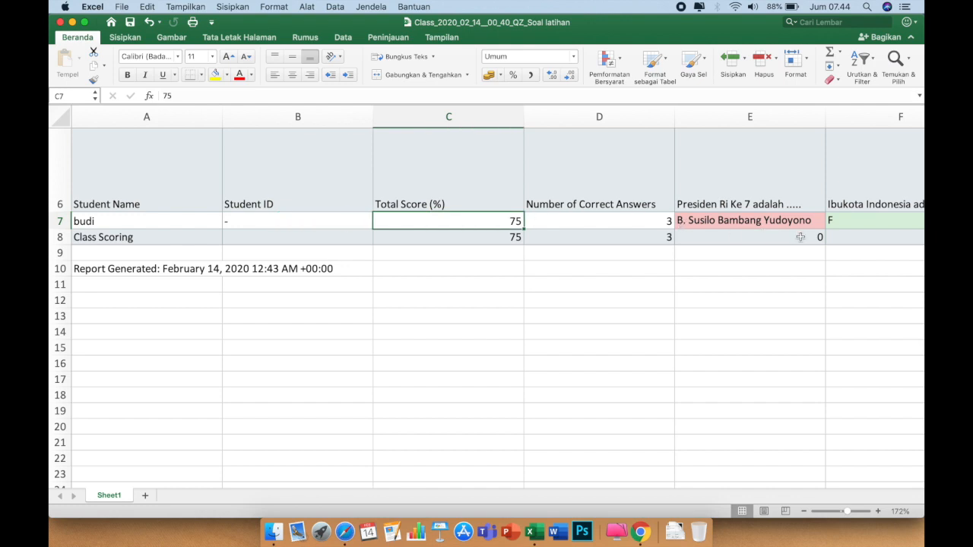
{"action": "scroll", "coordinate": [800, 237], "scroll_direction": "right", "scroll_amount": 5}
{"action": "scroll", "coordinate": [800, 237], "scroll_direction": "up", "scroll_amount": 2}
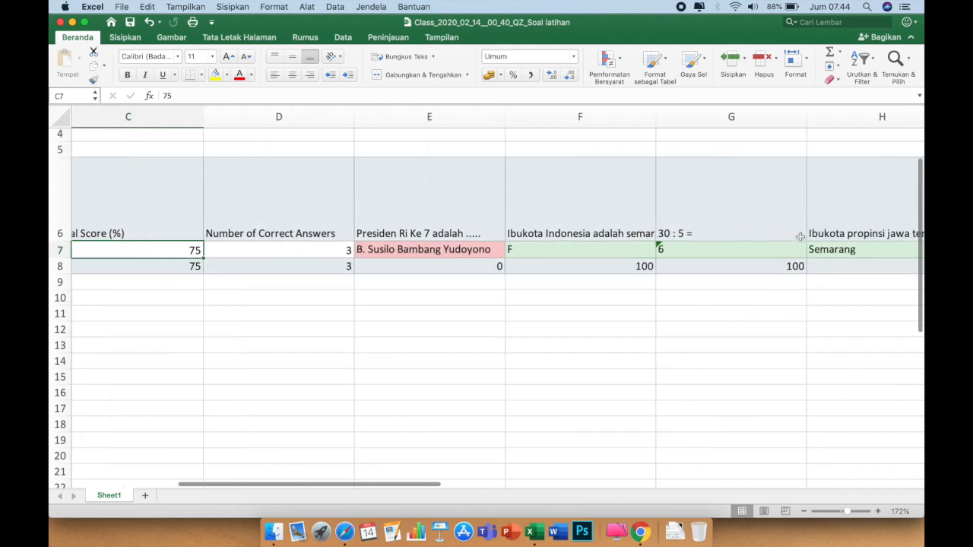
{"action": "scroll", "coordinate": [800, 237], "scroll_direction": "right", "scroll_amount": 5}
{"action": "scroll", "coordinate": [800, 237], "scroll_direction": "up", "scroll_amount": 2}
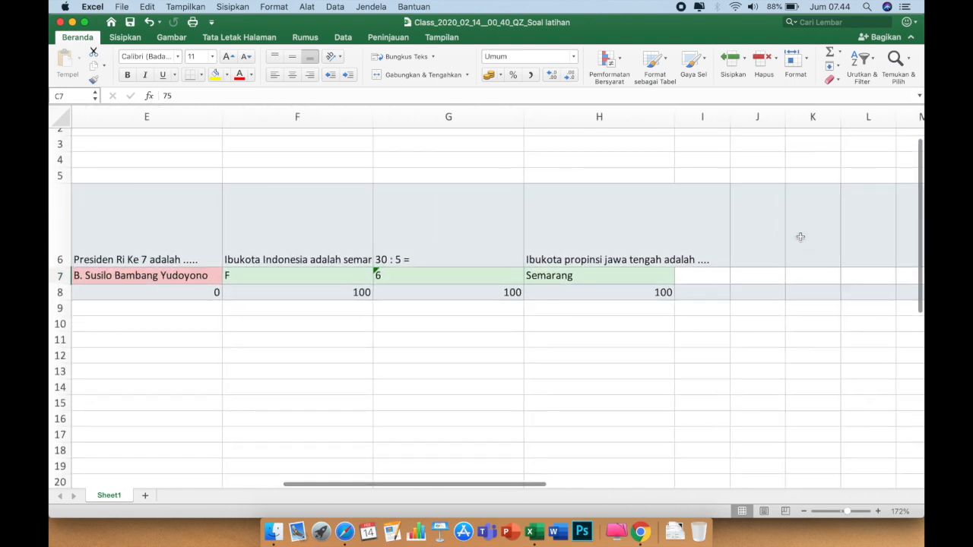
{"action": "scroll", "coordinate": [800, 237], "scroll_direction": "left", "scroll_amount": 5}
{"action": "scroll", "coordinate": [800, 237], "scroll_direction": "up", "scroll_amount": 2}
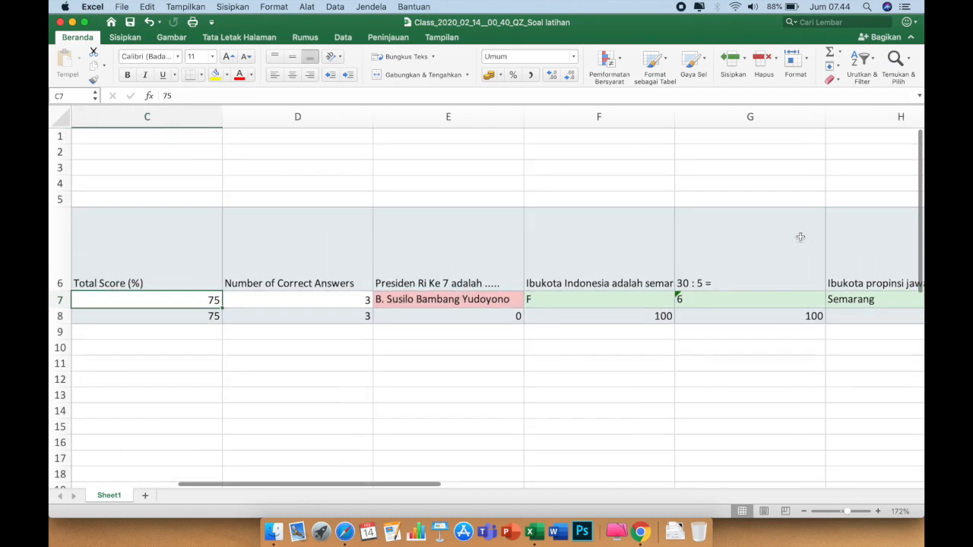
{"action": "scroll", "coordinate": [800, 237], "scroll_direction": "left", "scroll_amount": 5}
{"action": "scroll", "coordinate": [800, 237], "scroll_direction": "up", "scroll_amount": 1}
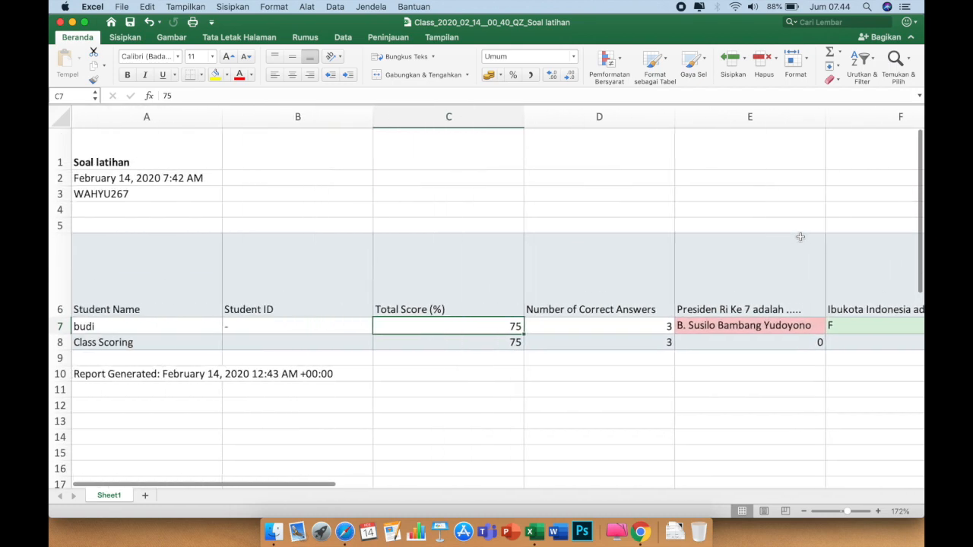